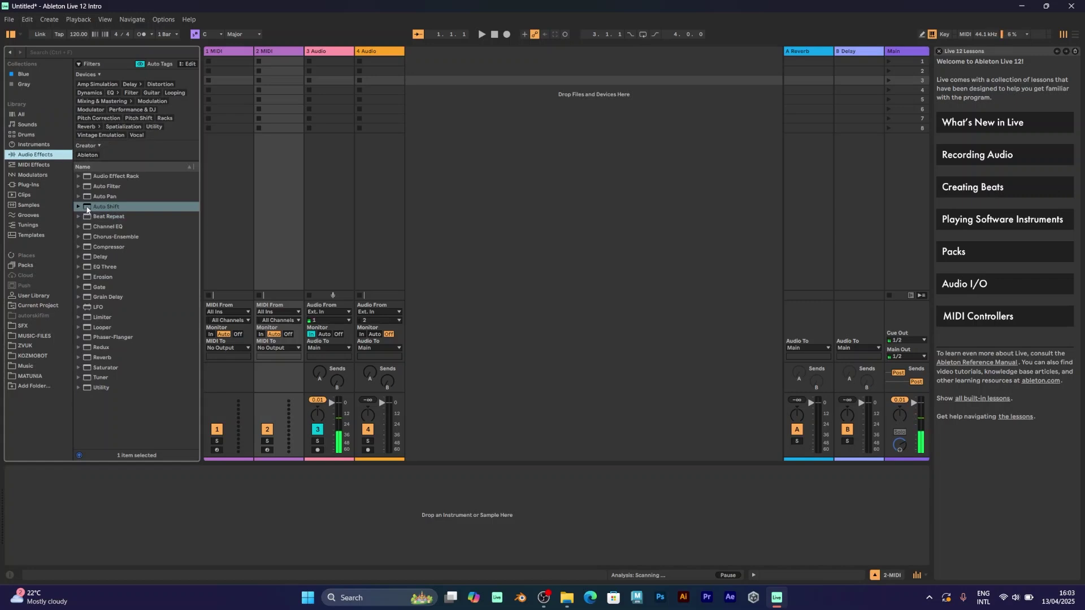
Add the Auto Shift audio effect to the first MIDI track.
{"action": "left_click_drag", "start_coordinate": [86, 210], "coordinate": [108, 197]}
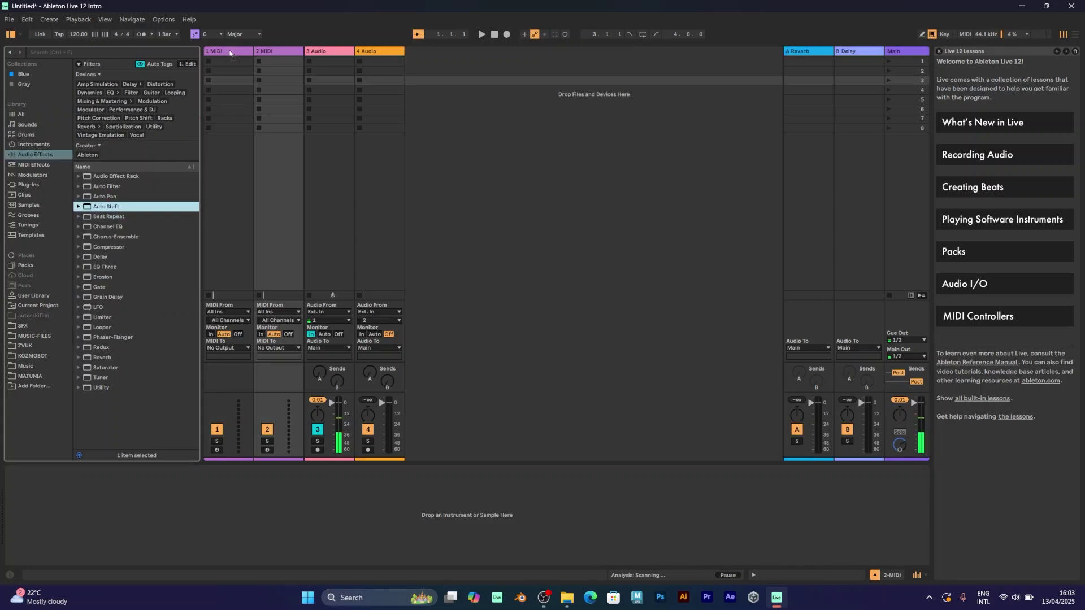
{"action": "left_click", "coordinate": [230, 53]}
{"action": "left_click_drag", "start_coordinate": [226, 51], "coordinate": [228, 54]}
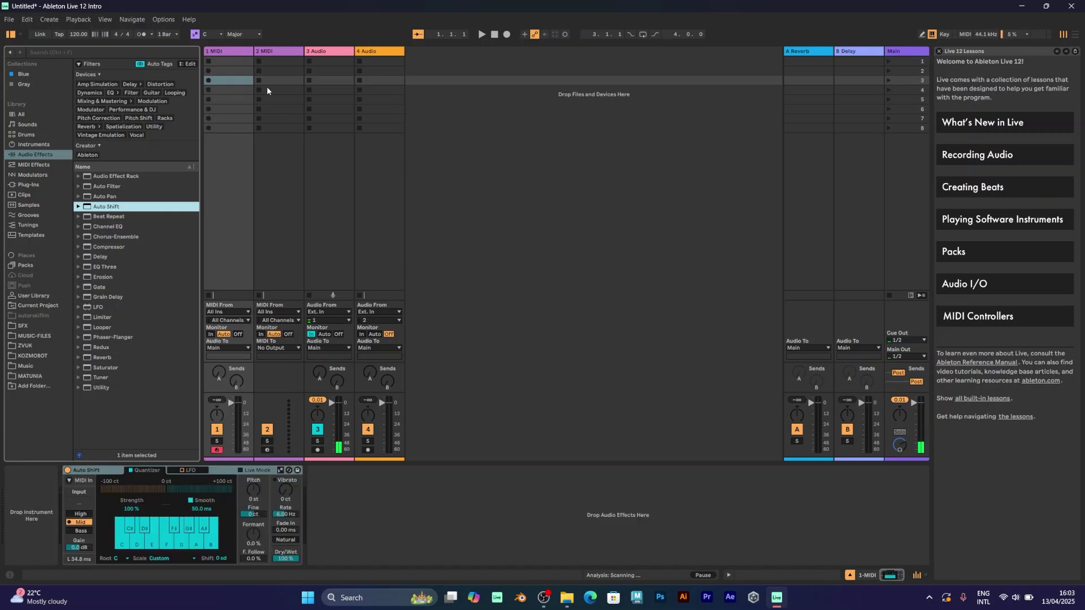
Filter the sounds by Piano & Keys and load Arcade Split.adv as the instrument on the first MIDI track.
{"action": "left_click", "coordinate": [25, 125]}
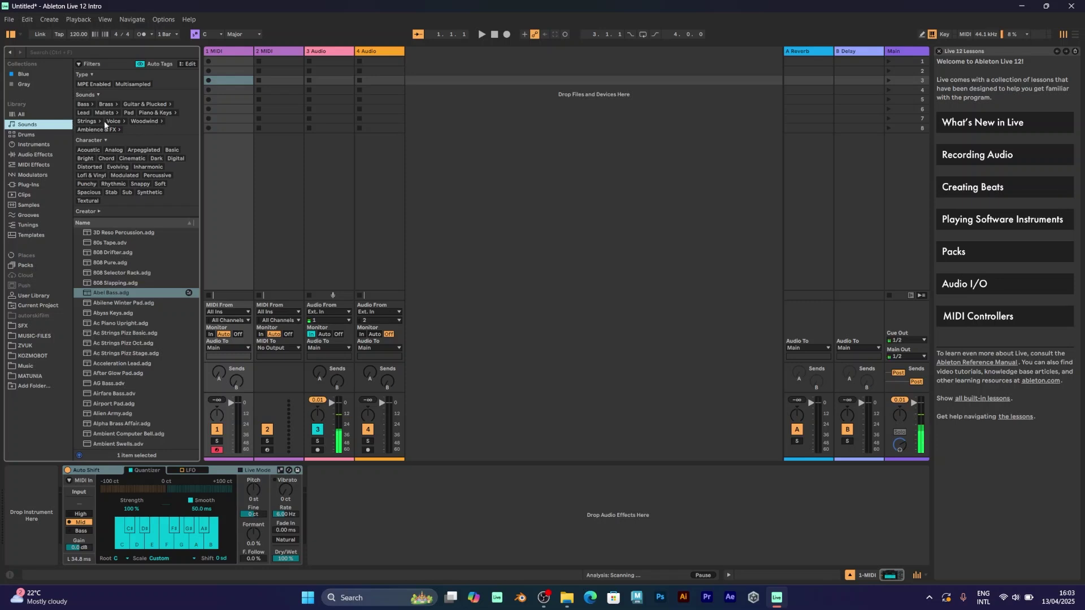
{"action": "left_click", "coordinate": [161, 114]}
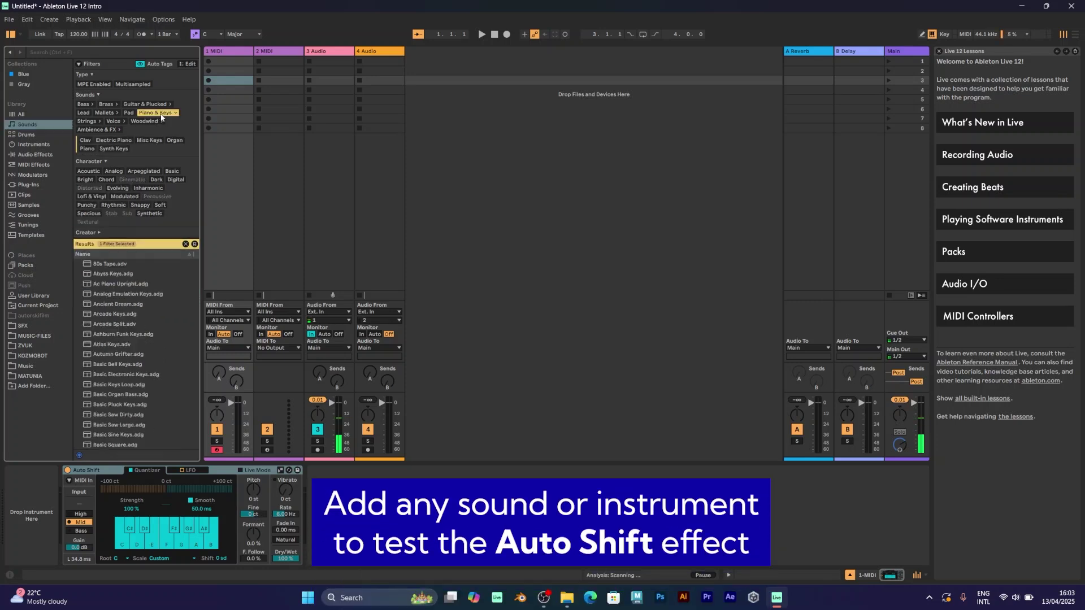
{"action": "left_click", "coordinate": [119, 326]}
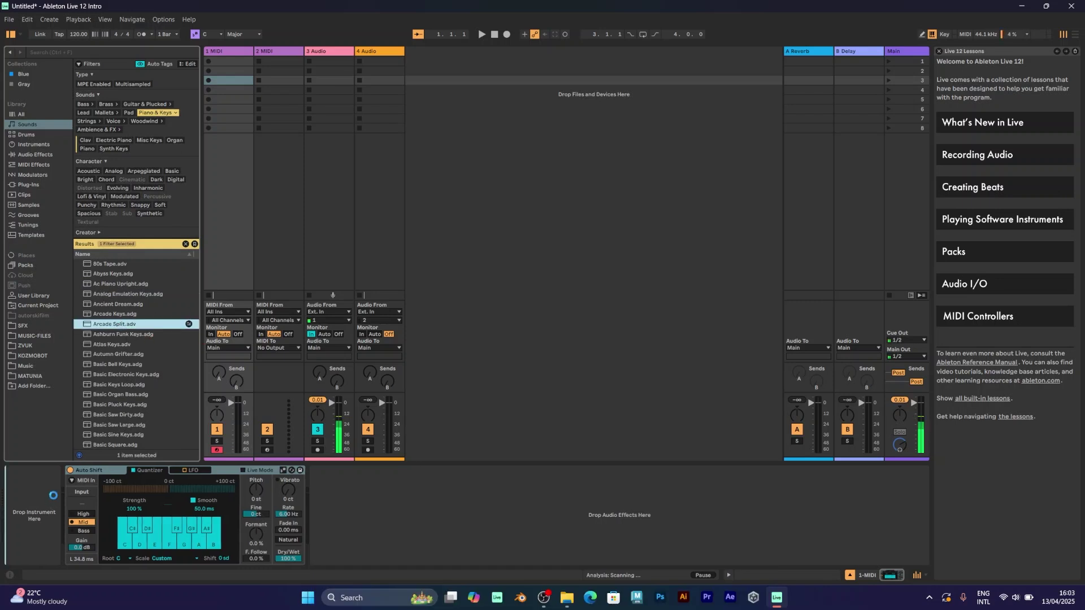
{"action": "key", "text": "Return"}
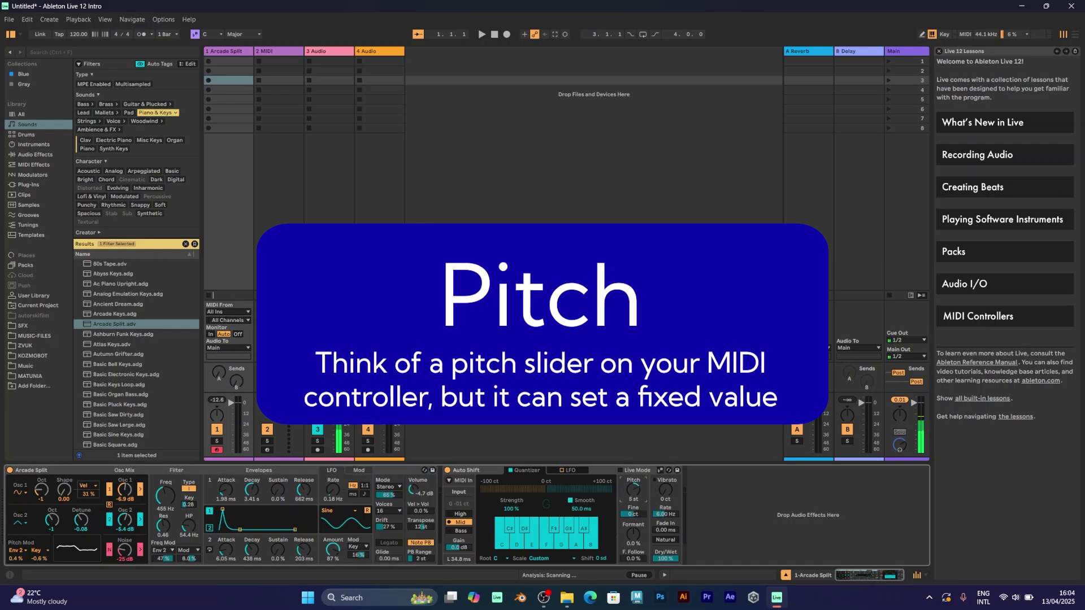
Set Auto Shift's vibrato amount to 62 ct with a rate of 8.91 Hz, and its formant to 75 %.
{"action": "left_click_drag", "start_coordinate": [633, 493], "coordinate": [634, 486]}
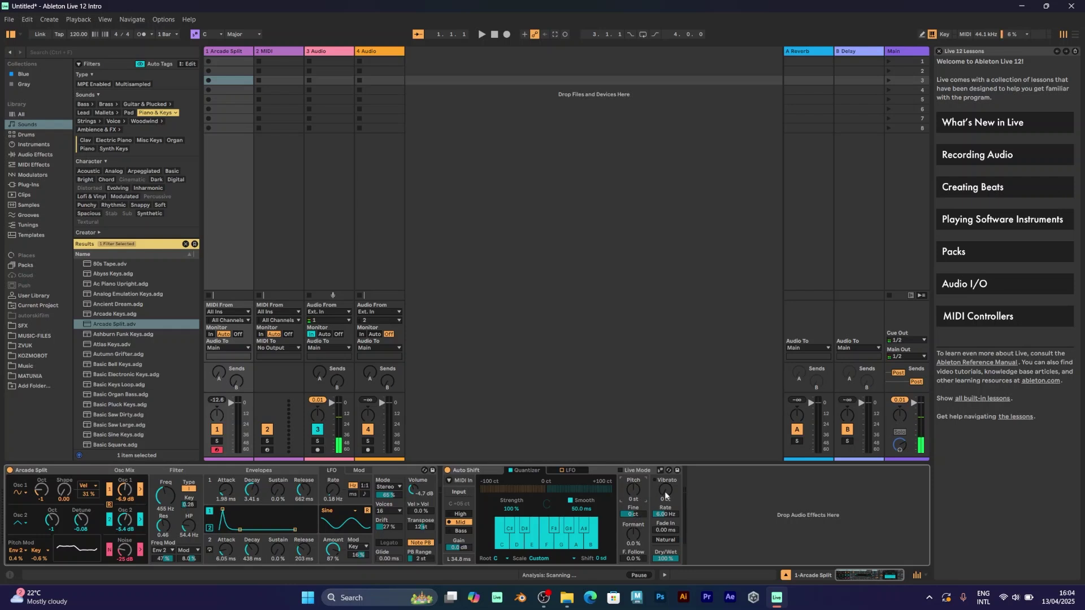
{"action": "left_click_drag", "start_coordinate": [665, 496], "coordinate": [665, 478]}
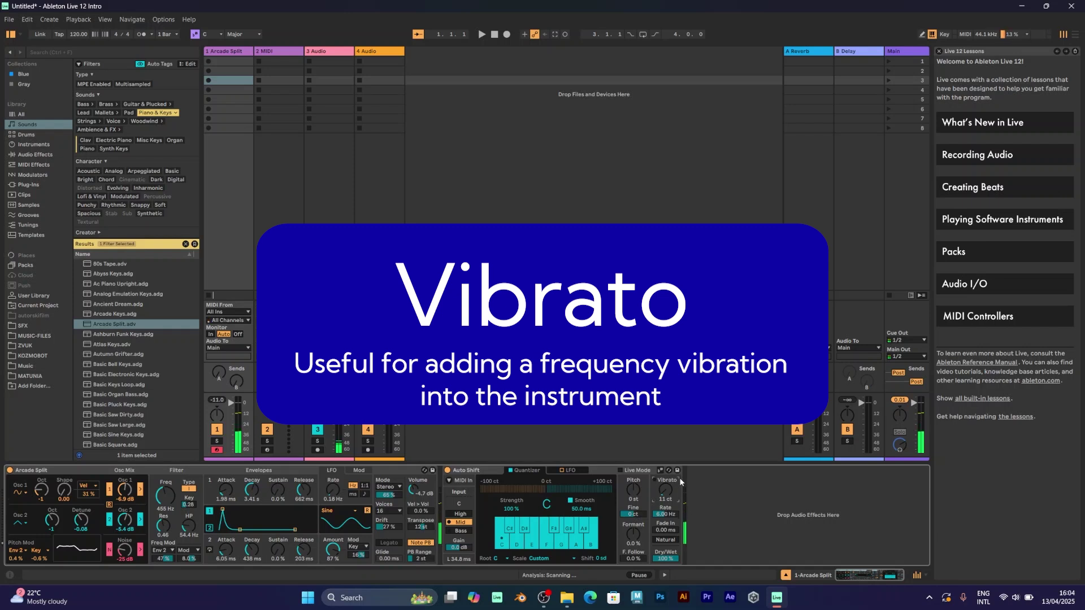
{"action": "left_click_drag", "start_coordinate": [666, 490], "coordinate": [639, 474]}
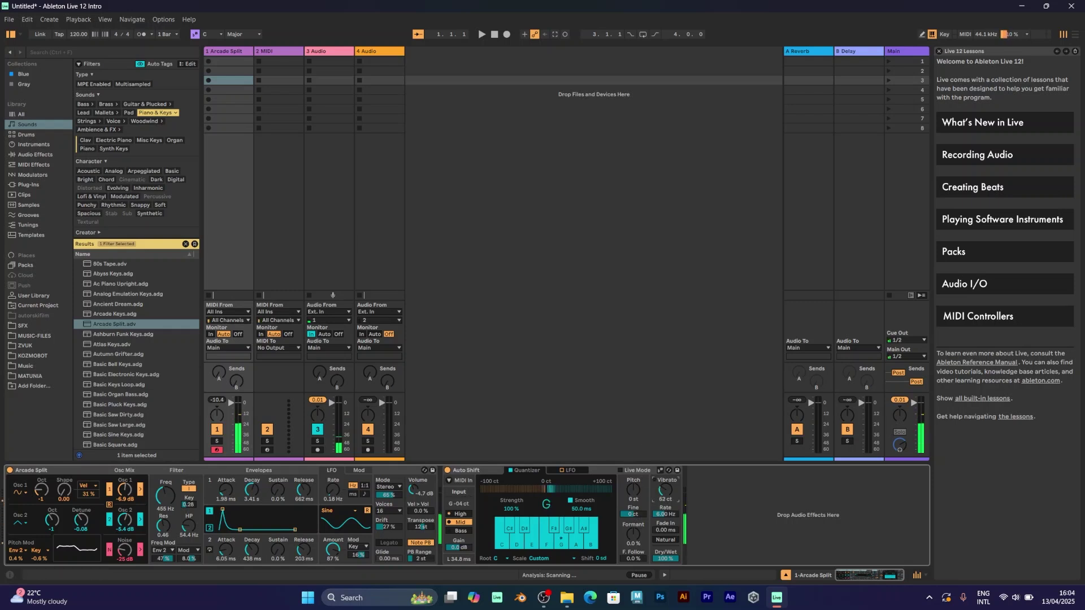
{"action": "left_click_drag", "start_coordinate": [667, 492], "coordinate": [669, 496]}
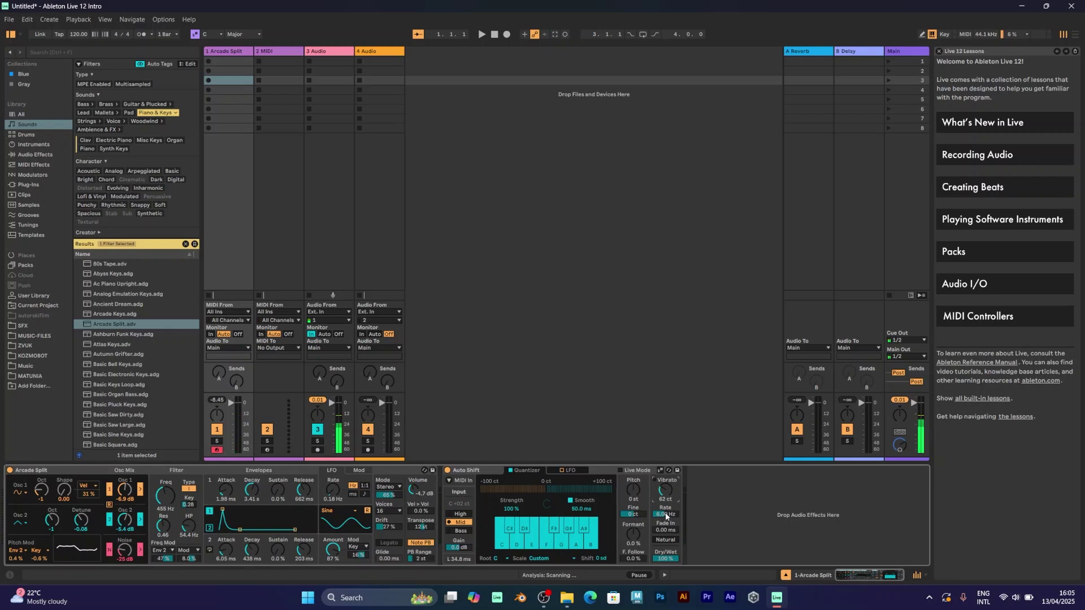
{"action": "left_click_drag", "start_coordinate": [667, 516], "coordinate": [666, 518]}
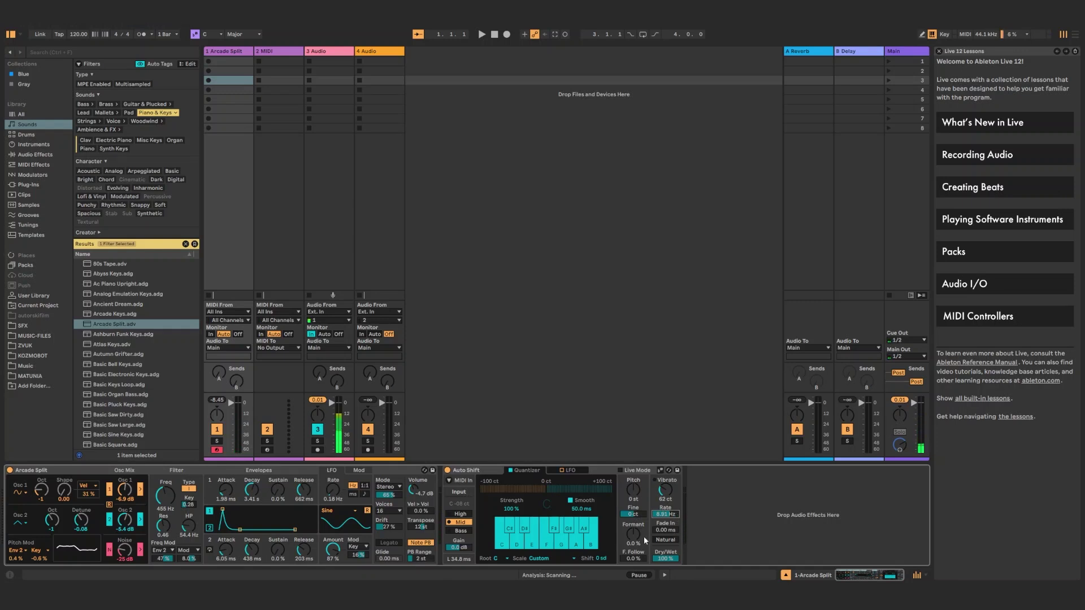
{"action": "left_click_drag", "start_coordinate": [635, 534], "coordinate": [656, 525]}
Record a MIDI clip of about four bars on the Arcade Split track in the arrangement.
{"action": "left_click", "coordinate": [1073, 34]}
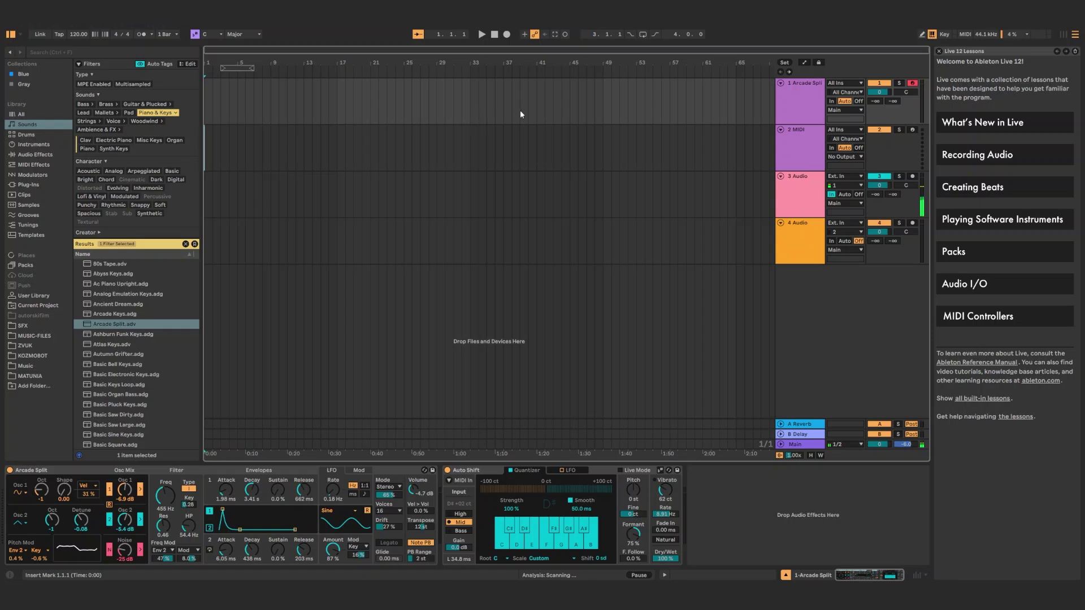
{"action": "left_click", "coordinate": [507, 34]}
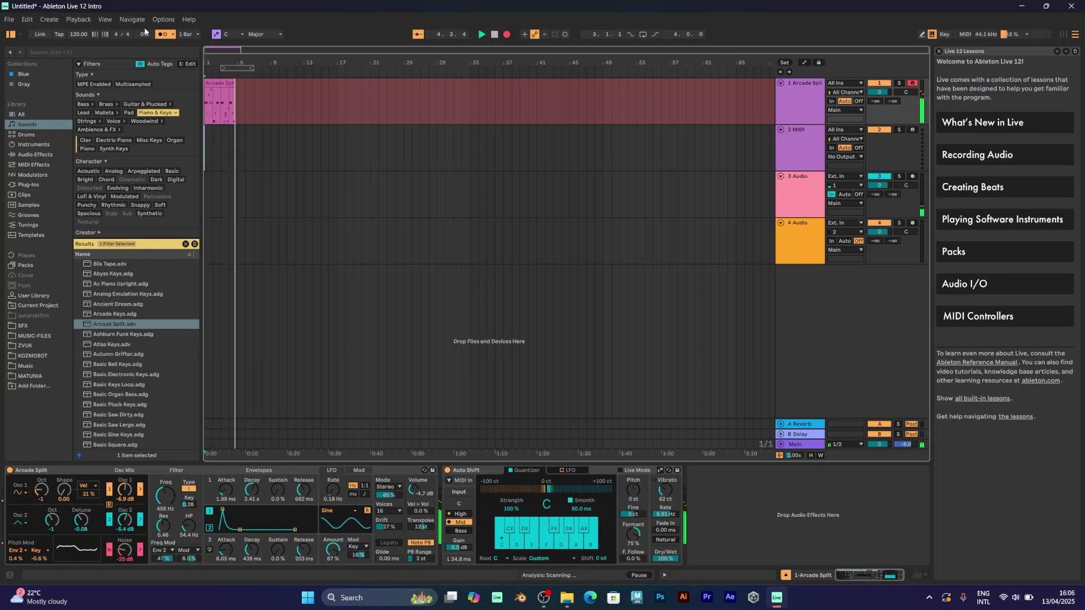
{"action": "key", "text": "F9"}
Loop the four bars of the recorded Arcade Split clip and start playback.
{"action": "left_click", "coordinate": [238, 66]}
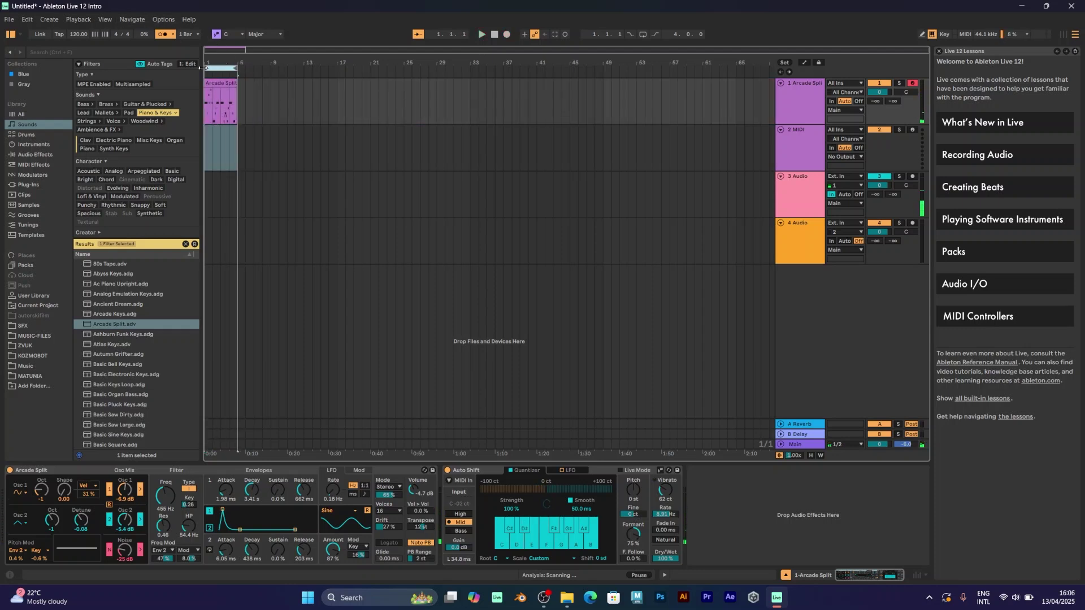
{"action": "key", "text": "z"}
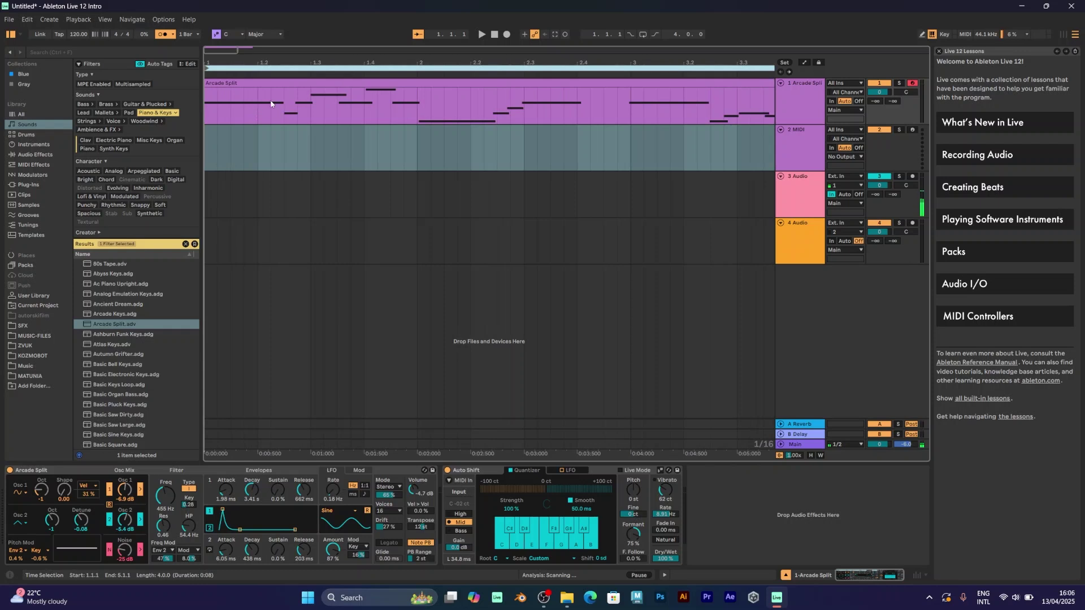
{"action": "key", "text": "x"}
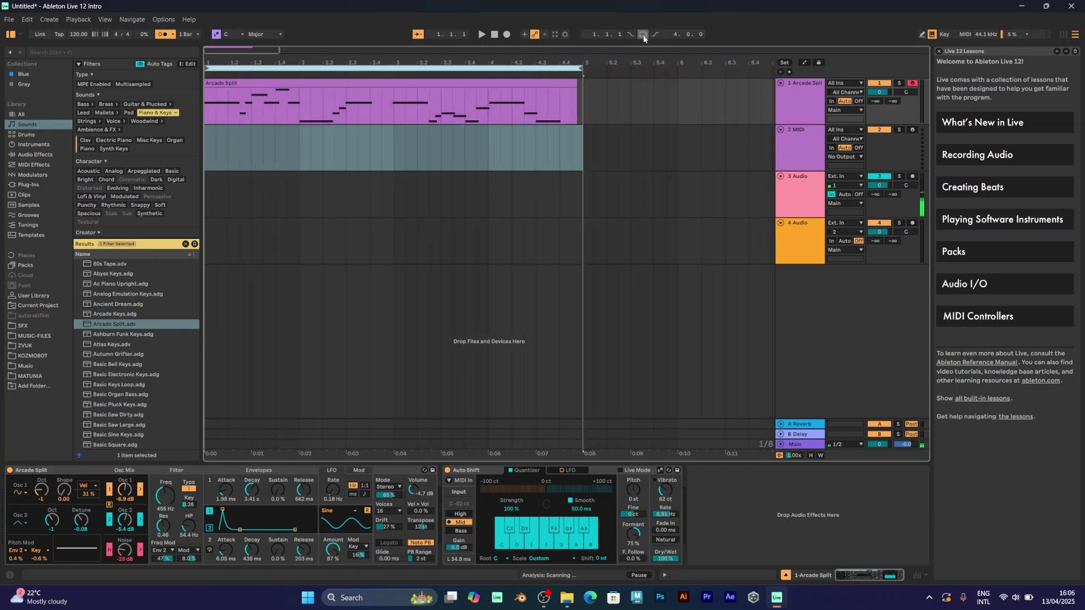
{"action": "left_click", "coordinate": [644, 35]}
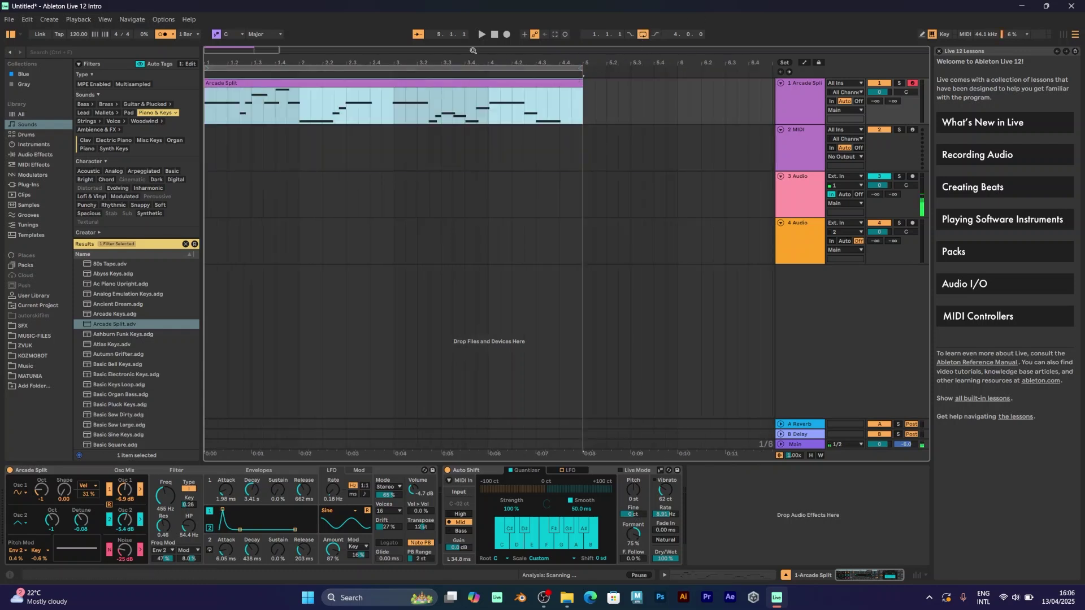
{"action": "left_click", "coordinate": [481, 35]}
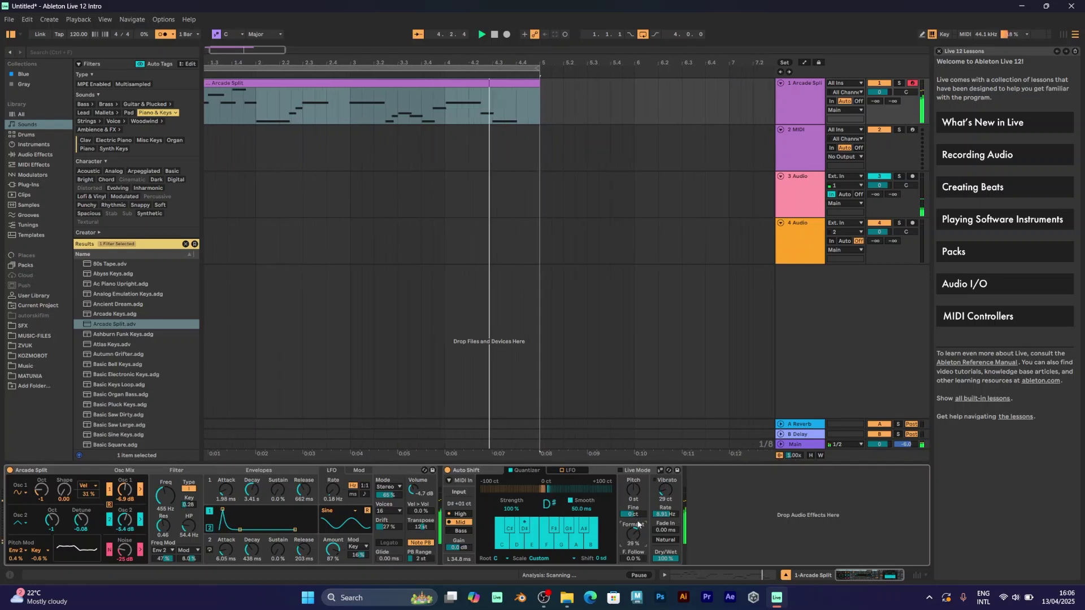
Set Auto Shift's formant to -3.2 %, vibrato amount to 52 ct and pitch to 1 st while the loop plays.
{"action": "left_click_drag", "start_coordinate": [665, 491], "coordinate": [665, 464]}
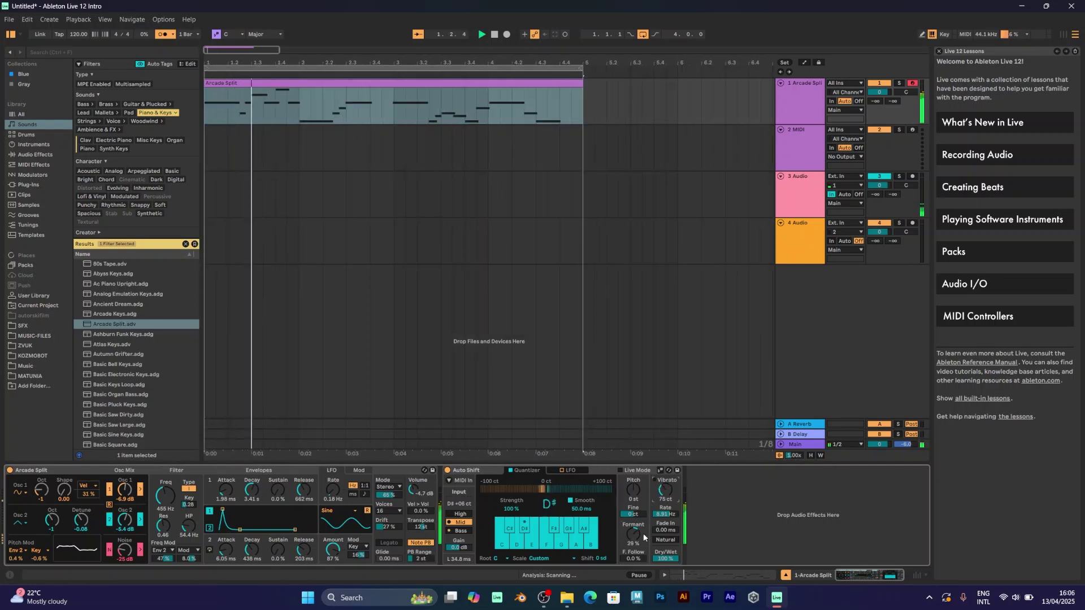
{"action": "left_click_drag", "start_coordinate": [634, 534], "coordinate": [634, 552]}
{"action": "left_click_drag", "start_coordinate": [665, 491], "coordinate": [635, 494]}
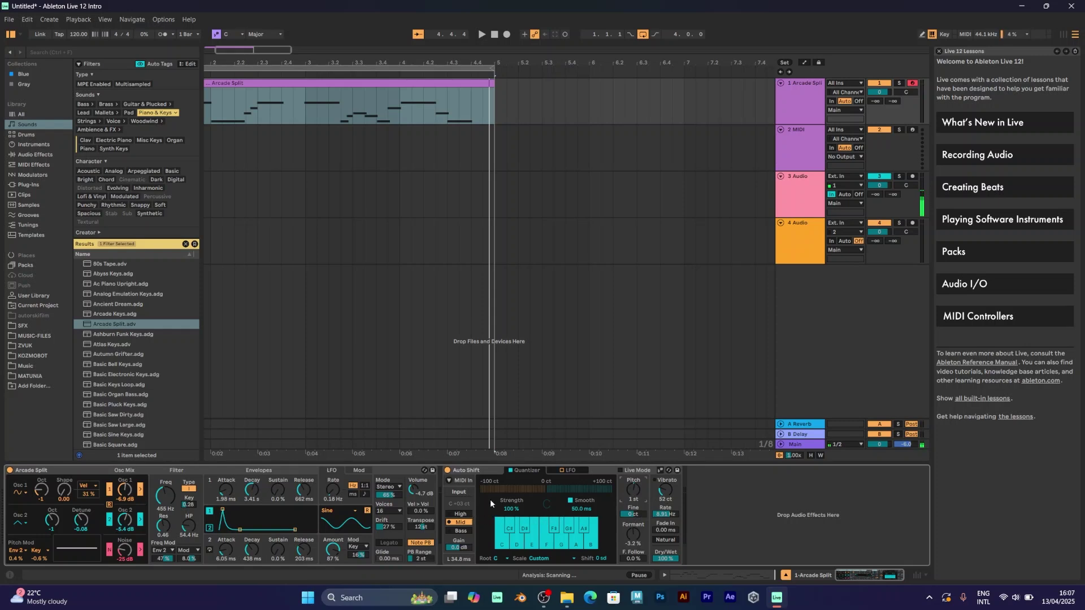
Show Auto Shift's LFO settings, raise the LFO rate to 20.0 Hz and reduce the vibrato amount to 0 ct.
{"action": "left_click", "coordinate": [567, 471]}
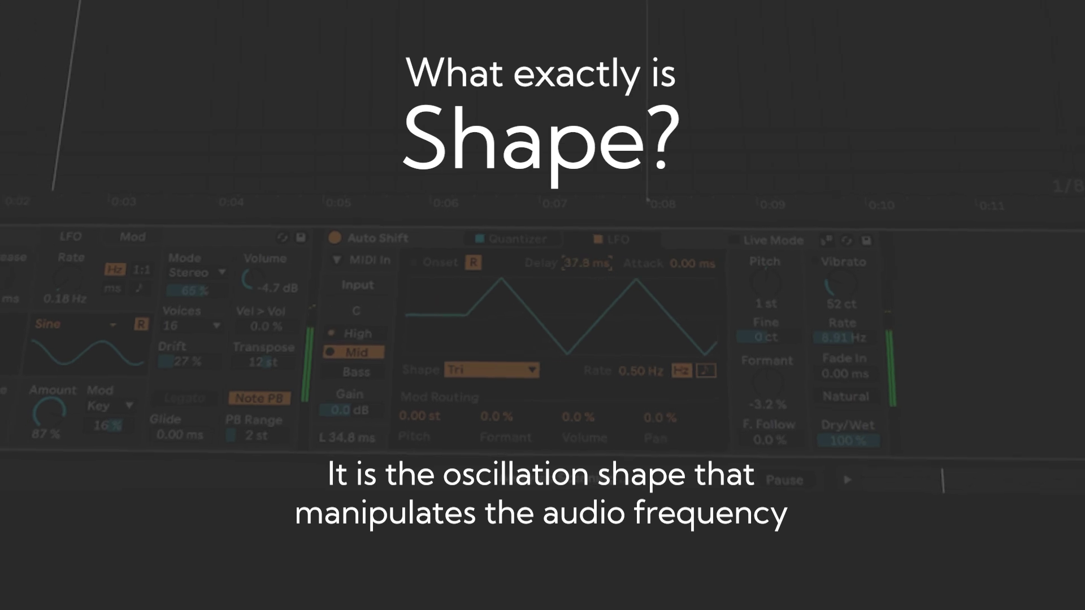
{"action": "left_click_drag", "start_coordinate": [638, 370], "coordinate": [704, 355]}
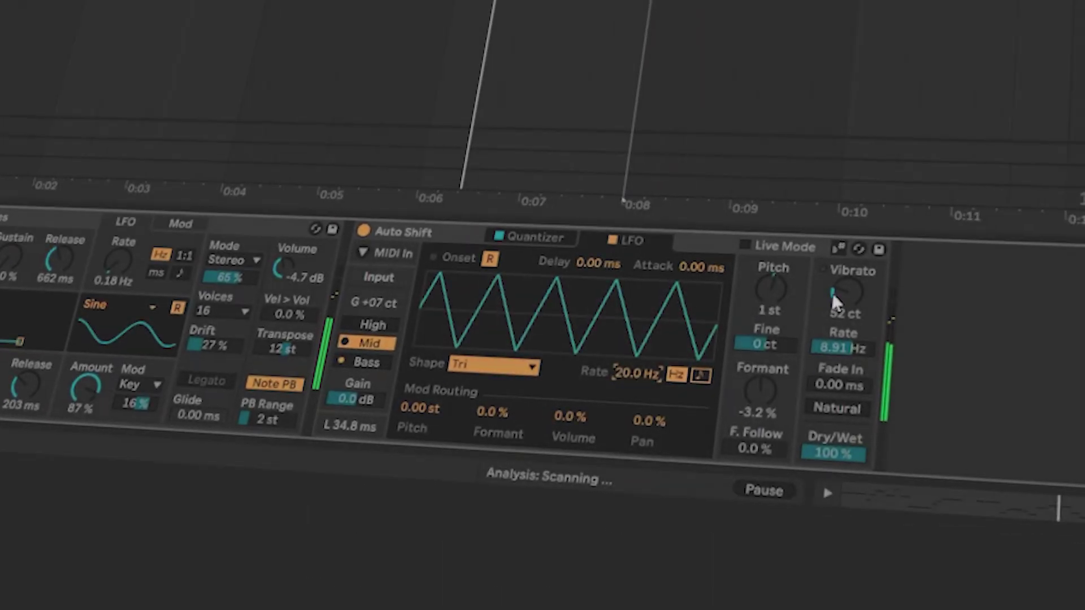
{"action": "left_click_drag", "start_coordinate": [842, 297], "coordinate": [842, 340]}
Try the Saw Down, Random and Triangle 8 shapes for Auto Shift's LFO.
{"action": "left_click", "coordinate": [490, 371]}
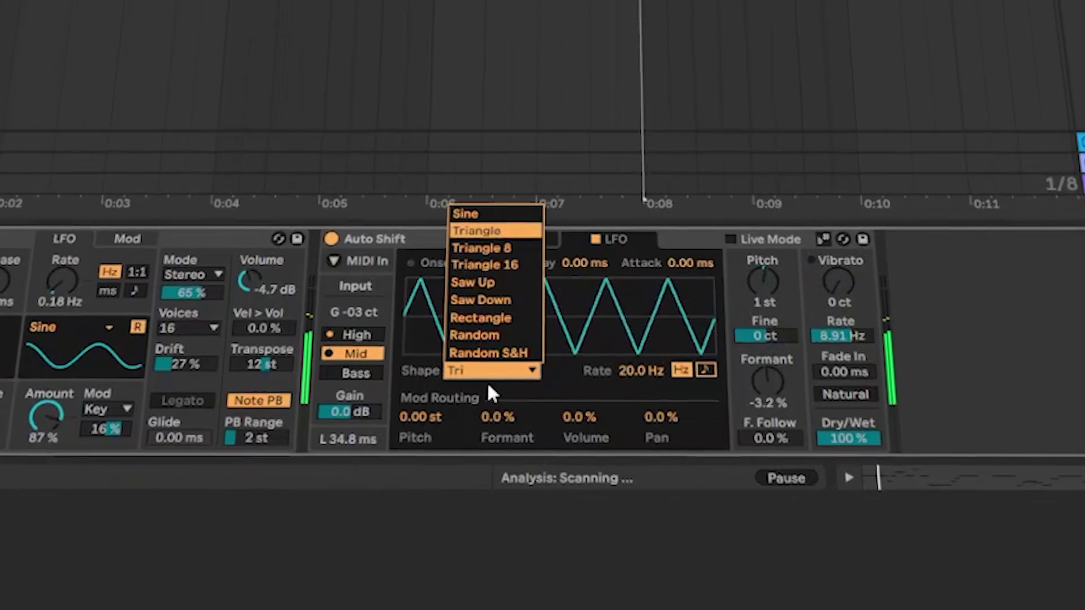
{"action": "left_click", "coordinate": [503, 236]}
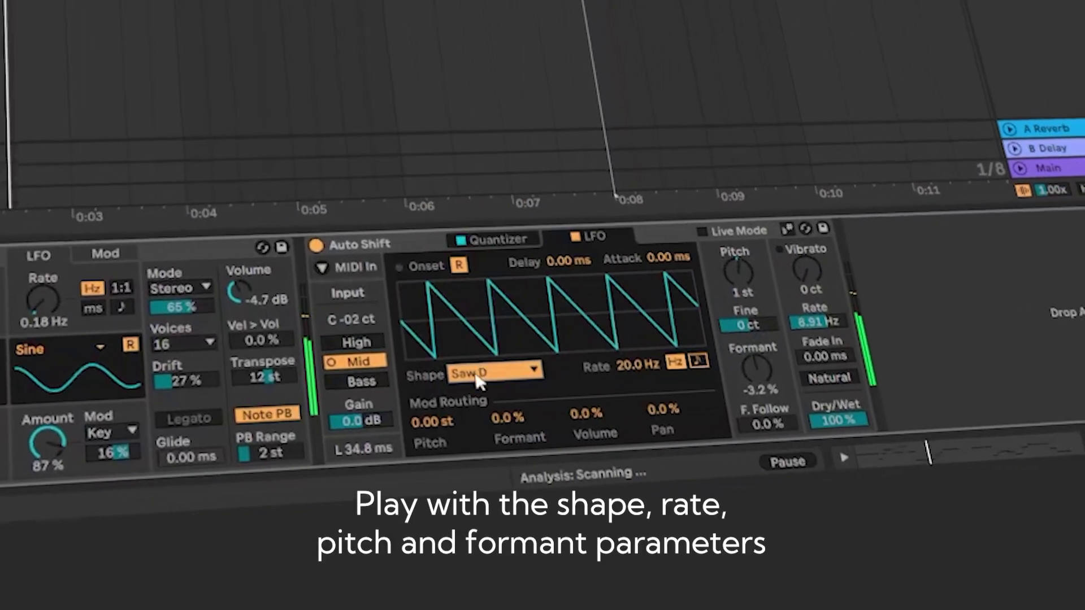
{"action": "left_click", "coordinate": [491, 371]}
{"action": "left_click", "coordinate": [486, 280]}
{"action": "left_click", "coordinate": [492, 371]}
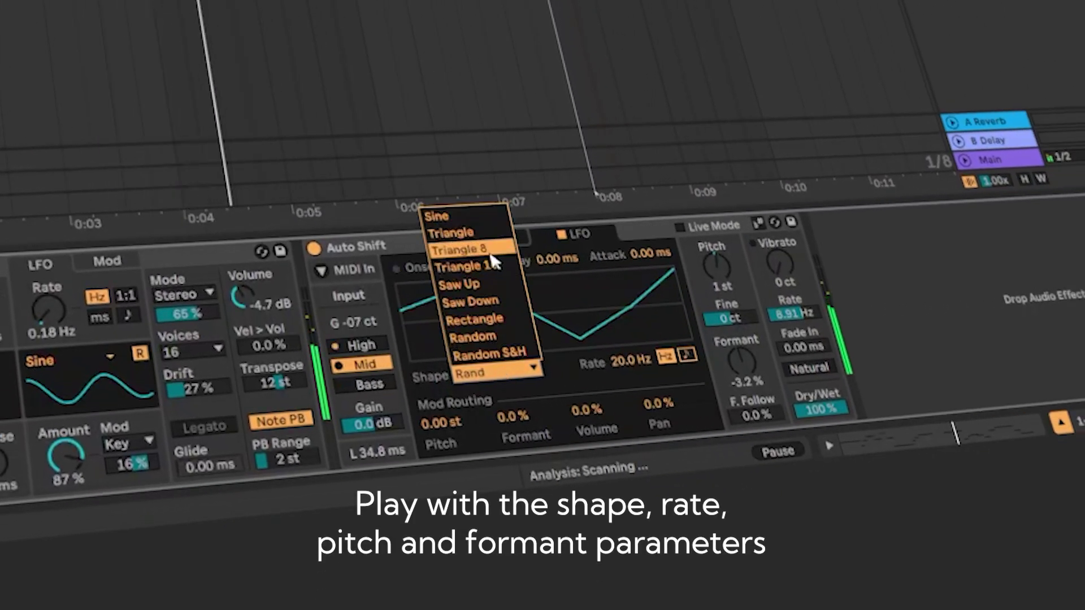
{"action": "left_click", "coordinate": [459, 251]}
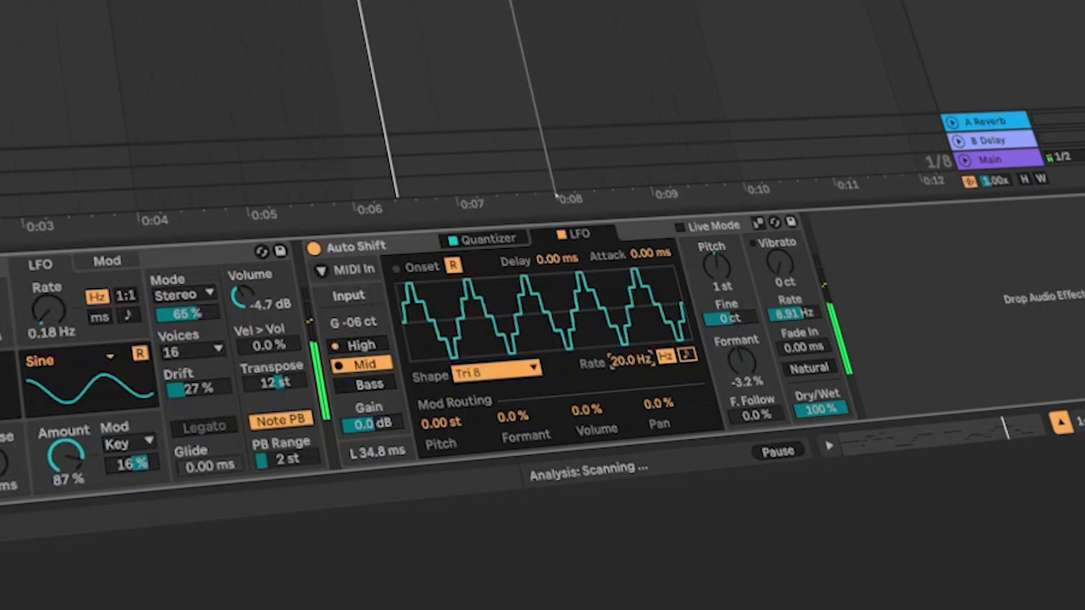
Set the LFO's modulation to 30 % for volume and 48 % for formant, with an LFO rate of 4.27 Hz.
{"action": "left_click_drag", "start_coordinate": [630, 360], "coordinate": [587, 394]}
{"action": "left_click_drag", "start_coordinate": [631, 360], "coordinate": [630, 316]}
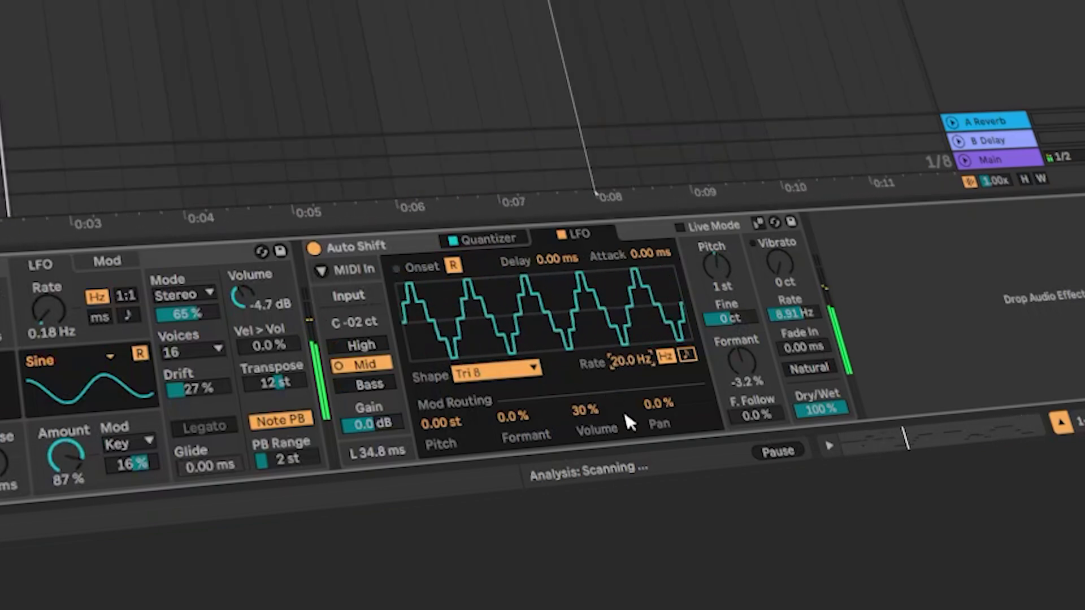
{"action": "left_click_drag", "start_coordinate": [514, 416], "coordinate": [513, 387]}
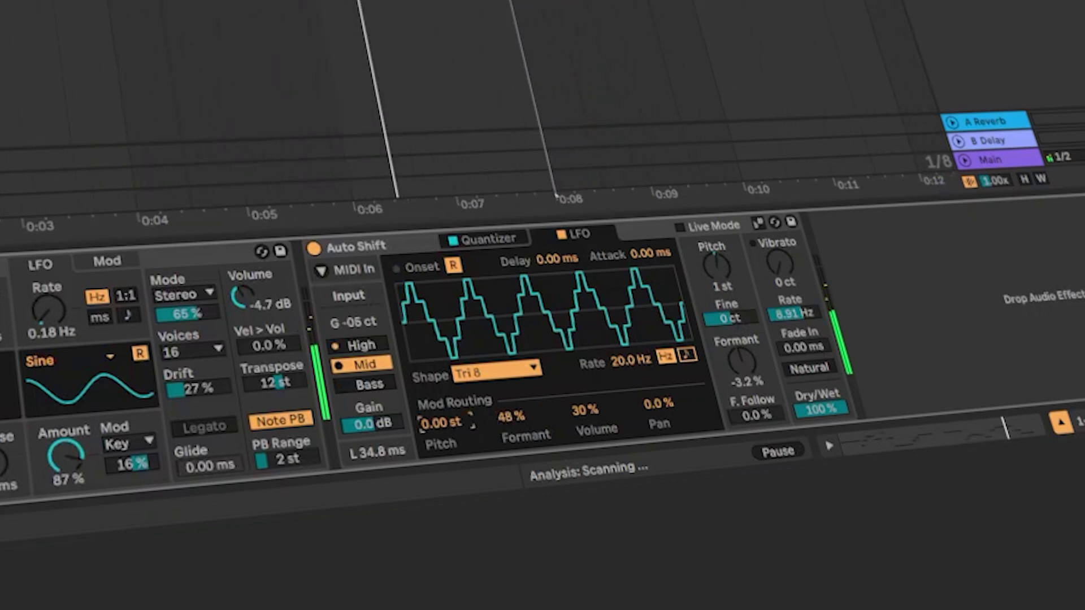
{"action": "left_click_drag", "start_coordinate": [441, 423], "coordinate": [441, 412]}
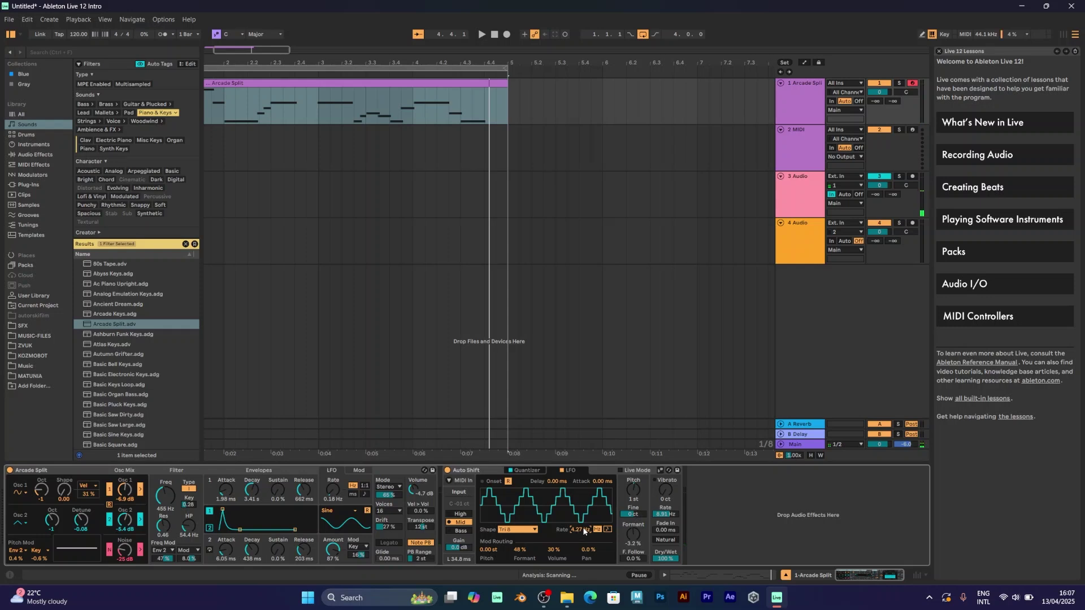
Audition the Sine and Triangle LFO shapes on the playing loop and set the shape to Saw Up.
{"action": "left_click", "coordinate": [518, 530]}
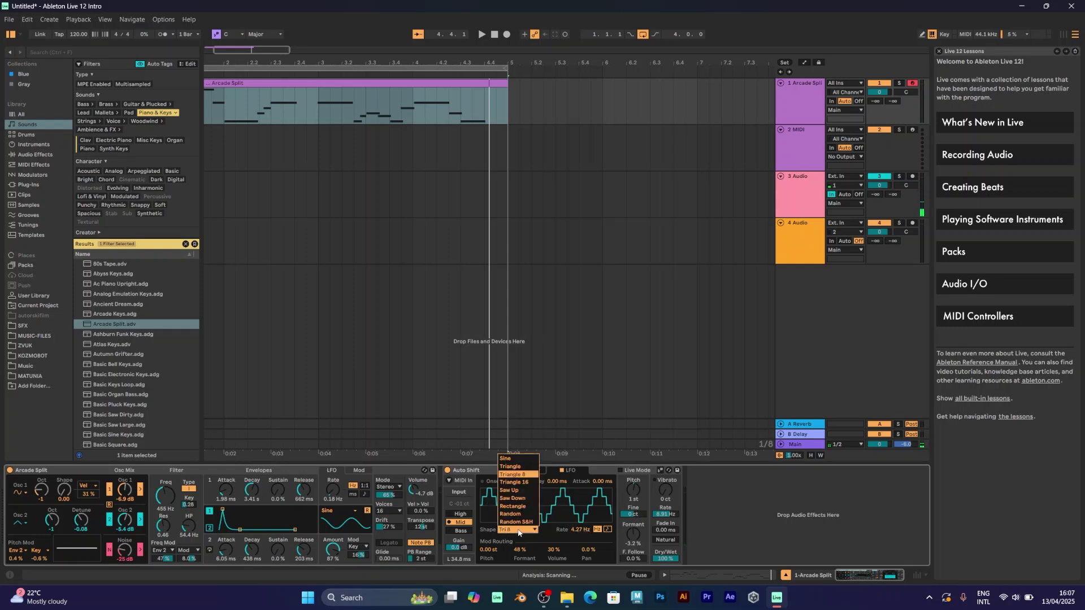
{"action": "left_click", "coordinate": [518, 460]}
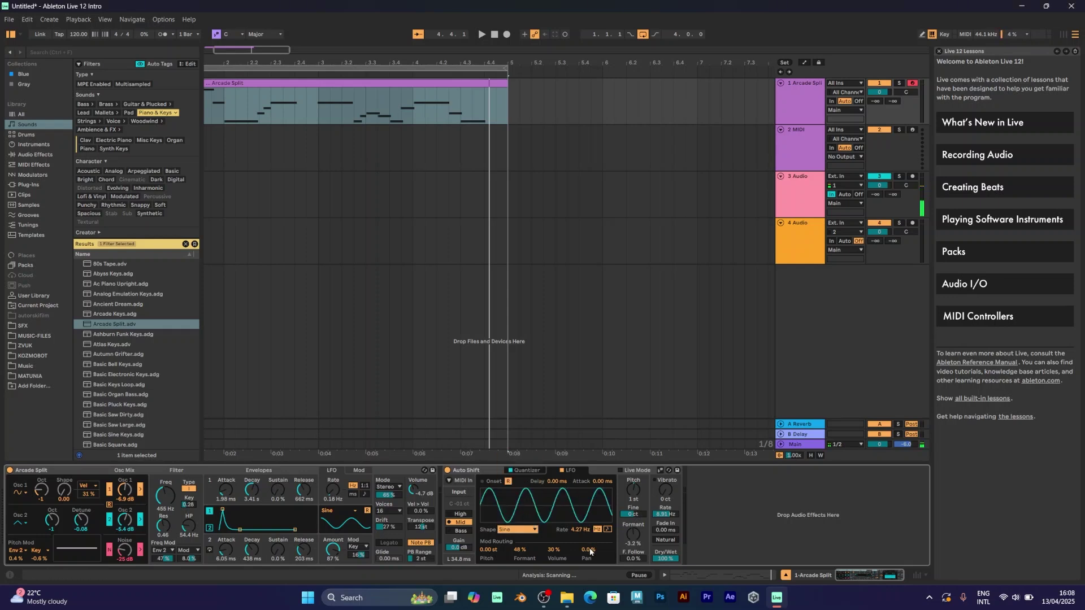
{"action": "key", "text": "space"}
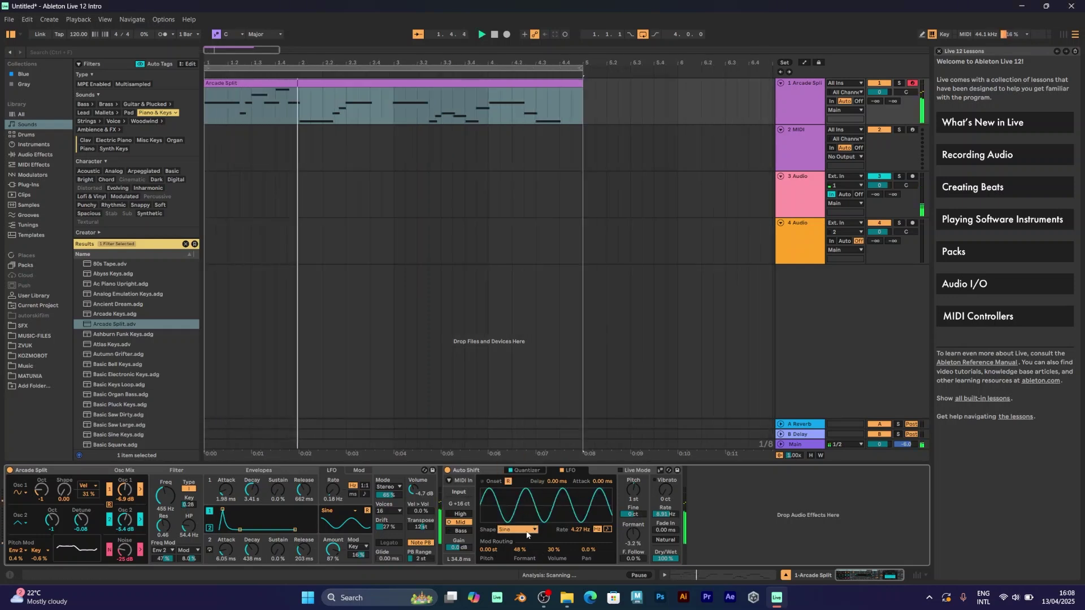
{"action": "left_click", "coordinate": [526, 531]}
{"action": "left_click", "coordinate": [511, 468]}
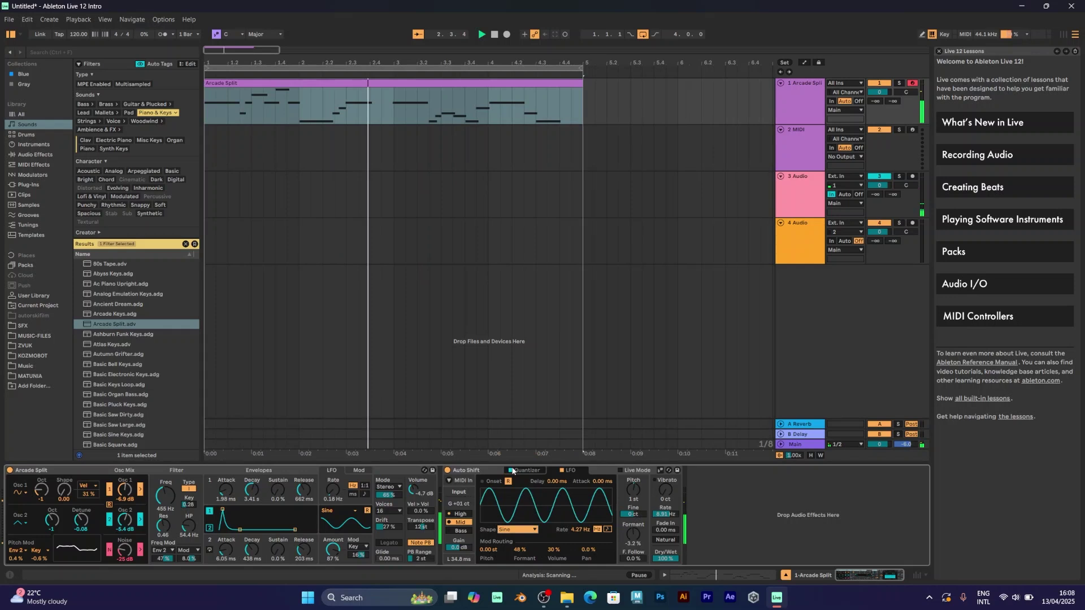
{"action": "left_click", "coordinate": [511, 531]}
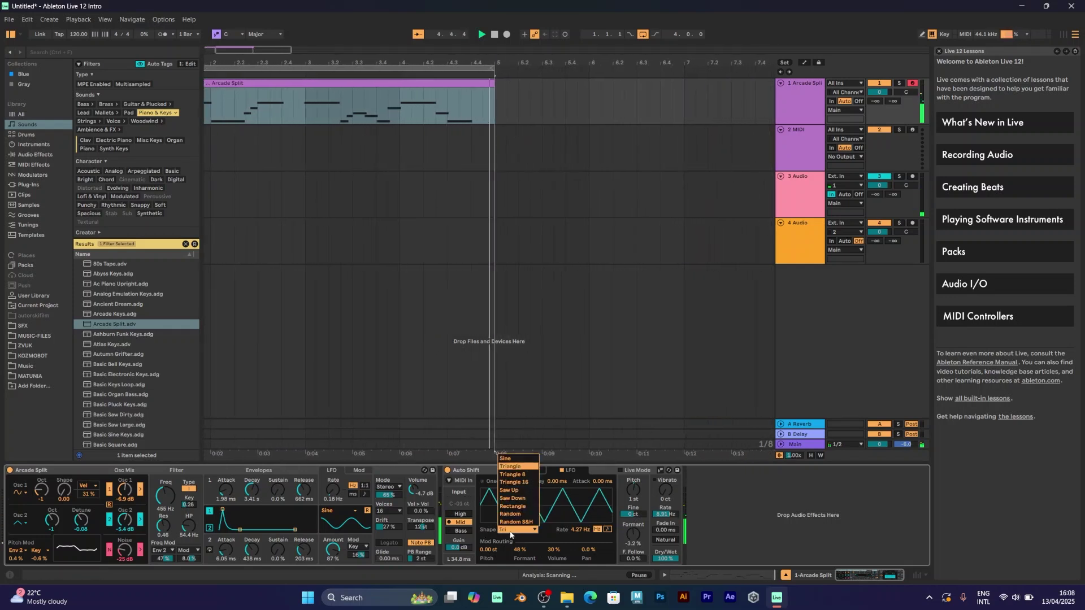
{"action": "left_click", "coordinate": [521, 490]}
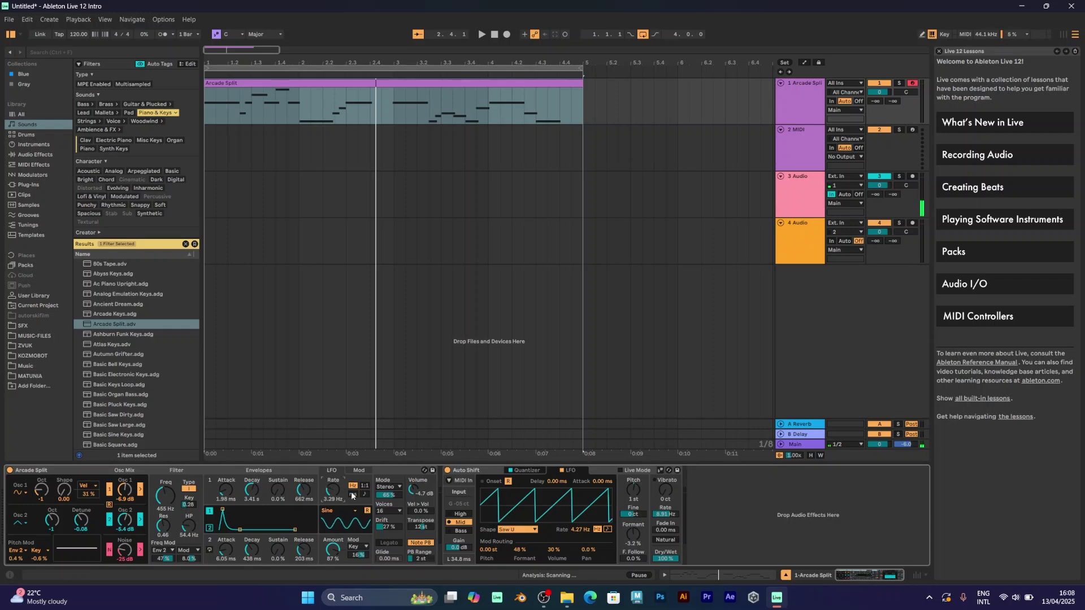
Play the loop and lower the Arcade Split instrument's LFO rate to 0.18 Hz.
{"action": "key", "text": "space"}
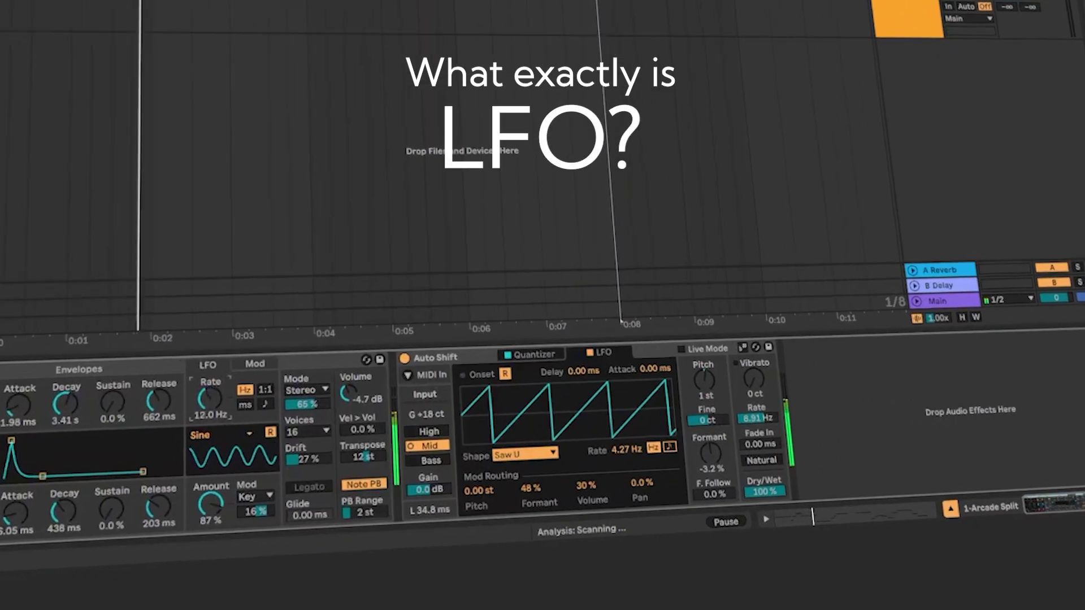
{"action": "left_click_drag", "start_coordinate": [210, 399], "coordinate": [210, 429]}
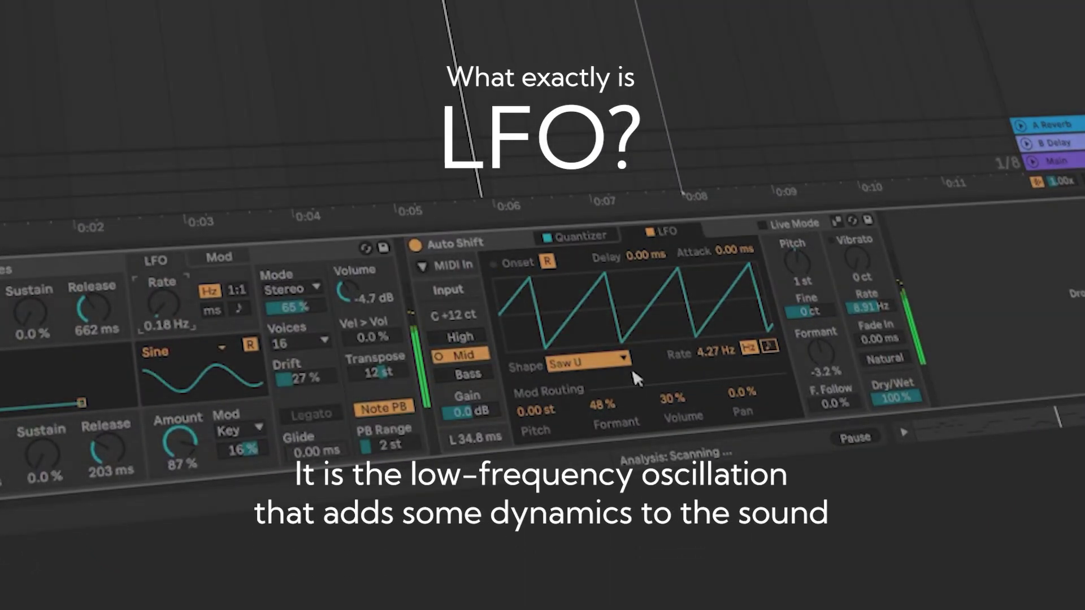
Set Auto Shift's LFO to 28 % formant modulation at a 1.38 Hz rate and switch the input range to Bass.
{"action": "left_click_drag", "start_coordinate": [602, 405], "coordinate": [602, 418]}
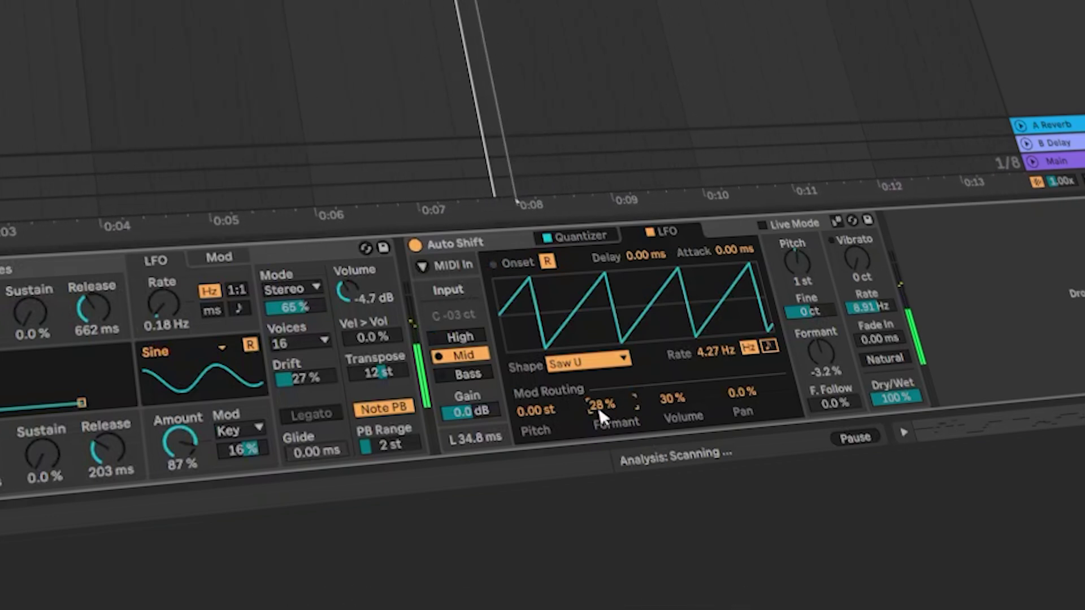
{"action": "left_click_drag", "start_coordinate": [715, 352], "coordinate": [717, 390]}
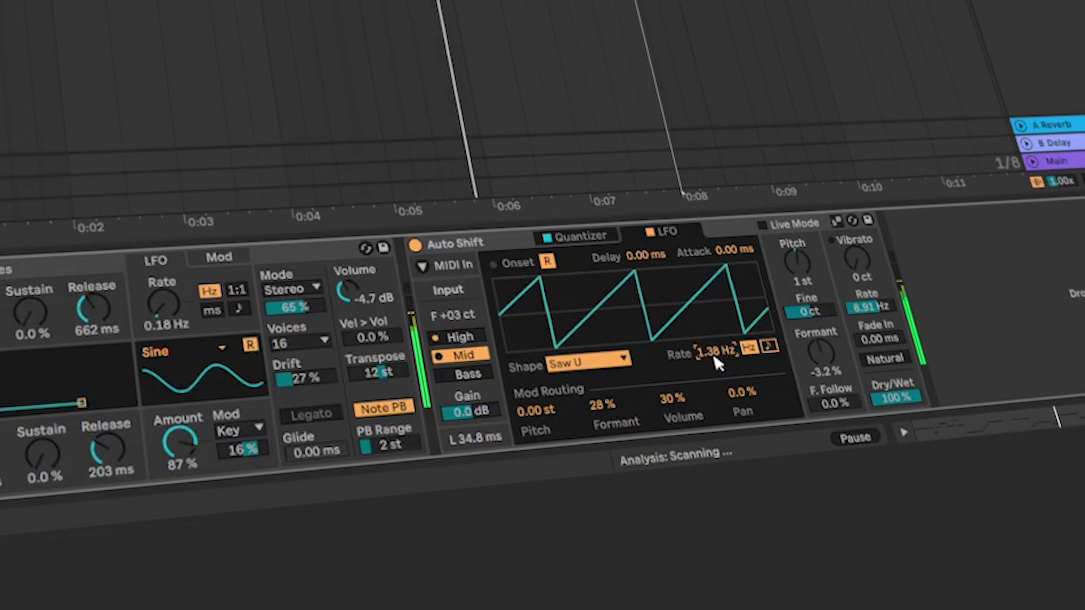
{"action": "left_click", "coordinate": [460, 374]}
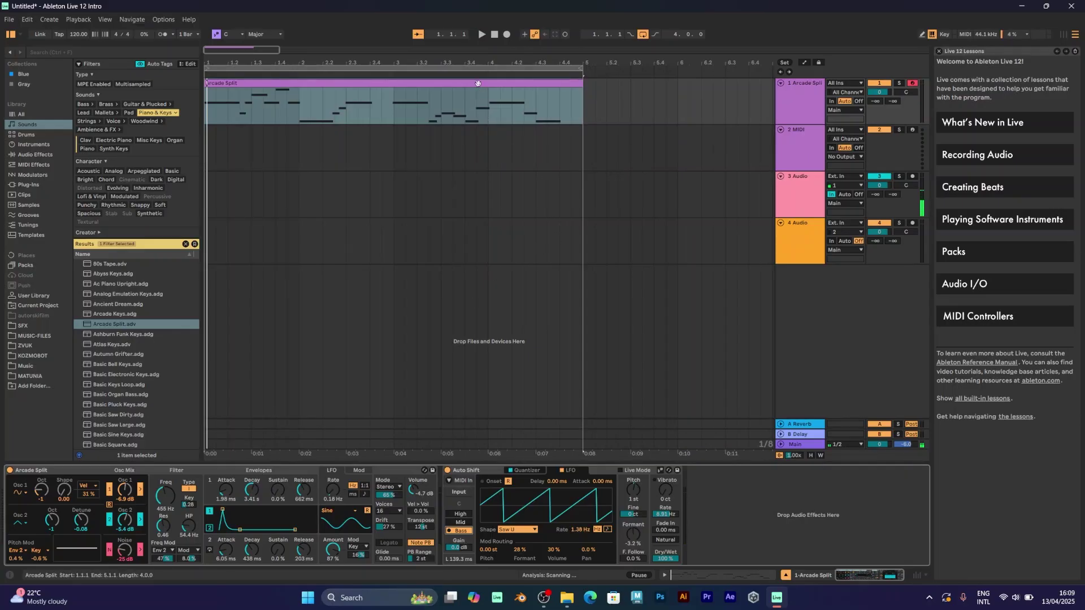
Transpose all notes of the Arcade Split clip down one octave and play the loop.
{"action": "key", "text": "shift+Tab"}
{"action": "left_click", "coordinate": [470, 501]}
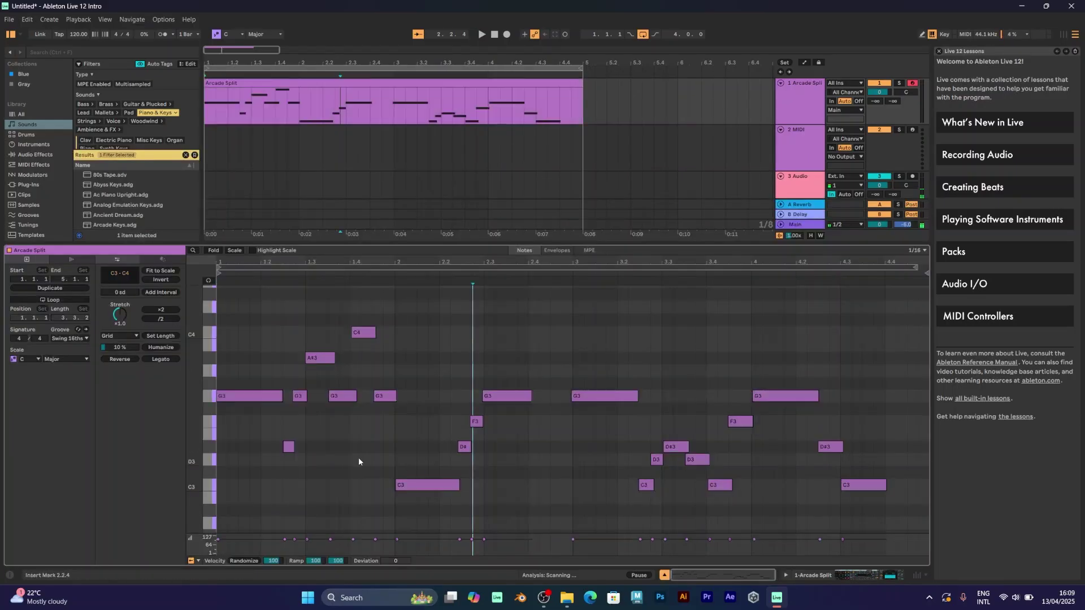
{"action": "key", "text": "ctrl+a"}
{"action": "scroll", "coordinate": [271, 398], "scroll_direction": "down", "scroll_amount": 3}
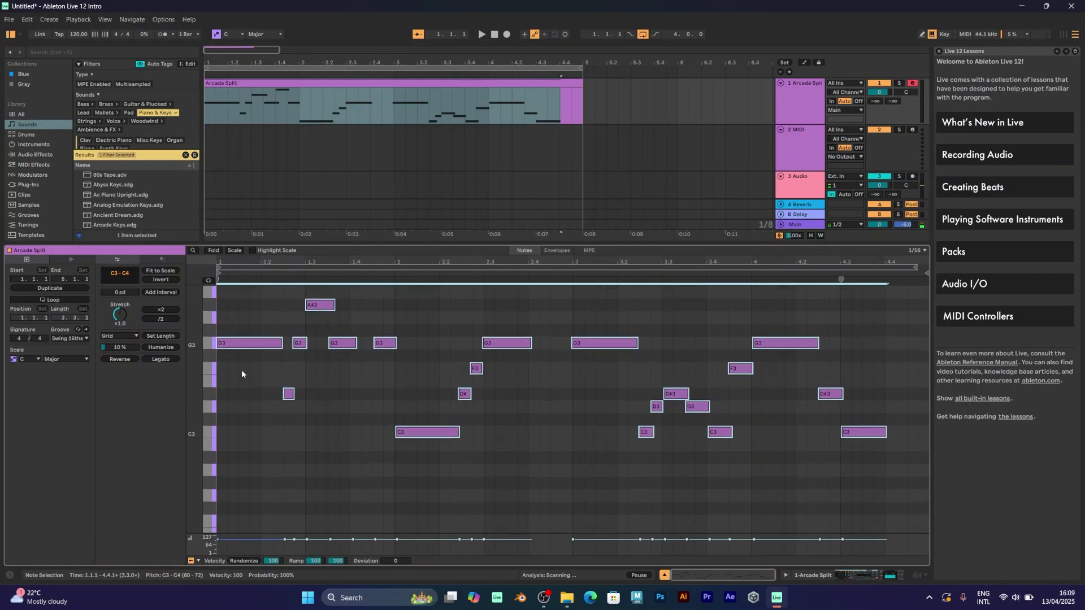
{"action": "key", "text": "shift+Down"}
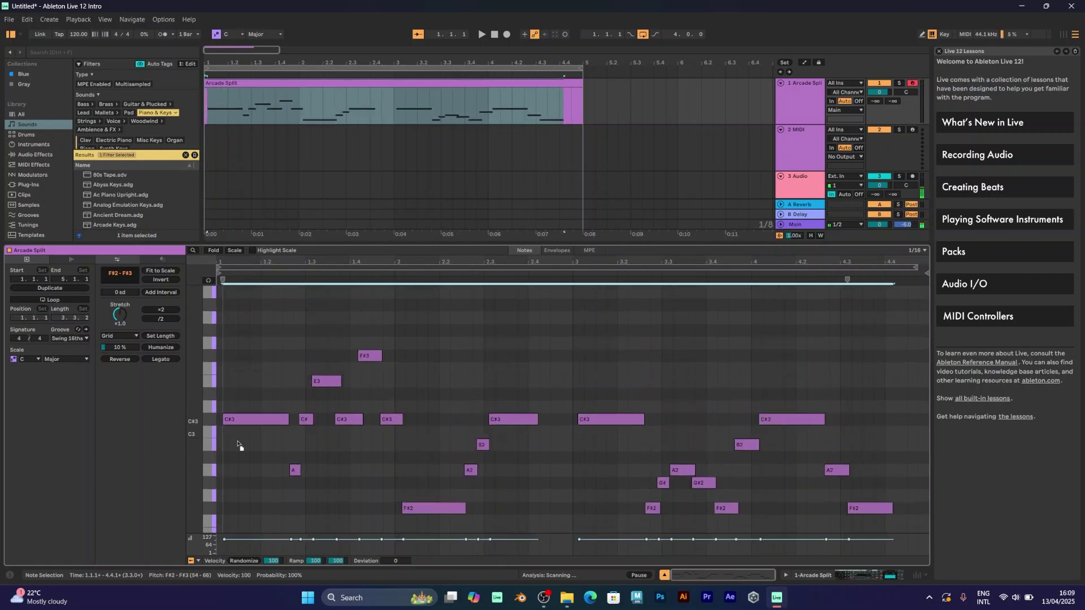
{"action": "key", "text": "space"}
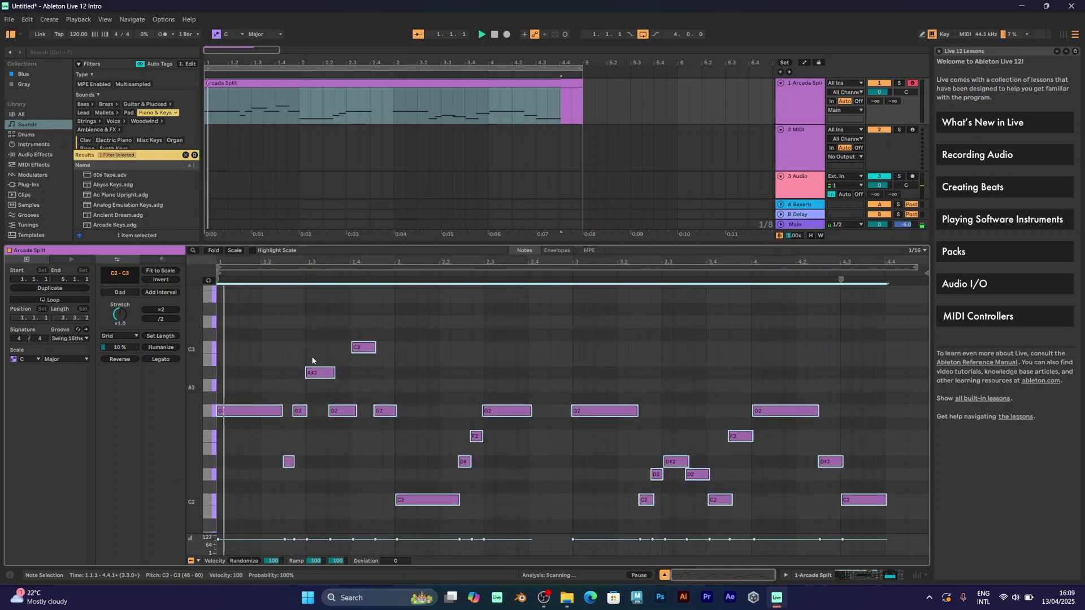
Show the track's devices again and listen to the lowered clip through Auto Shift's Bass input range.
{"action": "key", "text": "shift+Tab"}
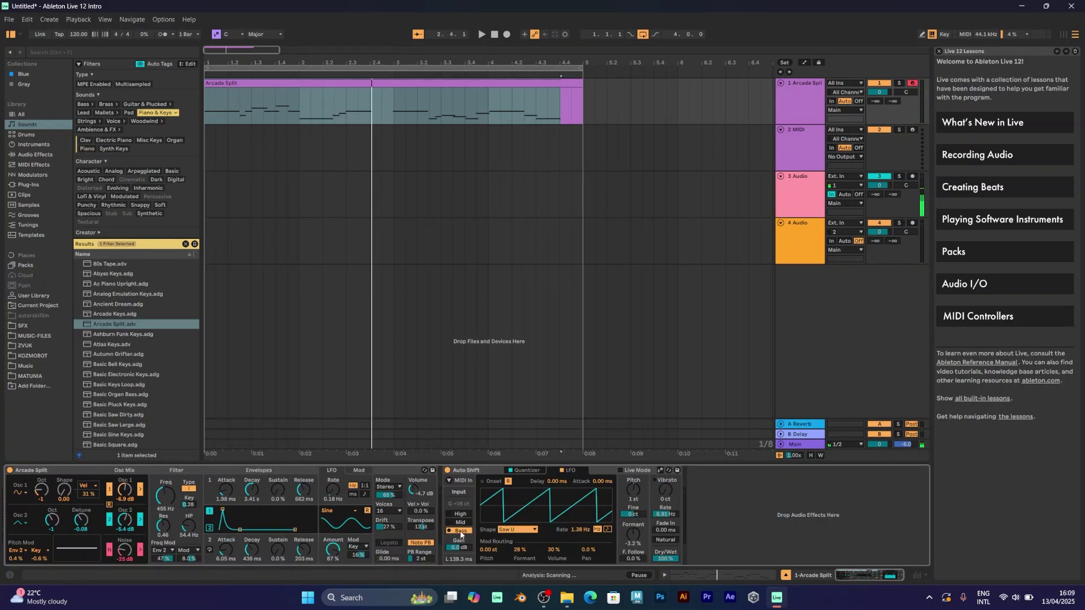
{"action": "key", "text": "space"}
{"action": "key", "text": "space"}
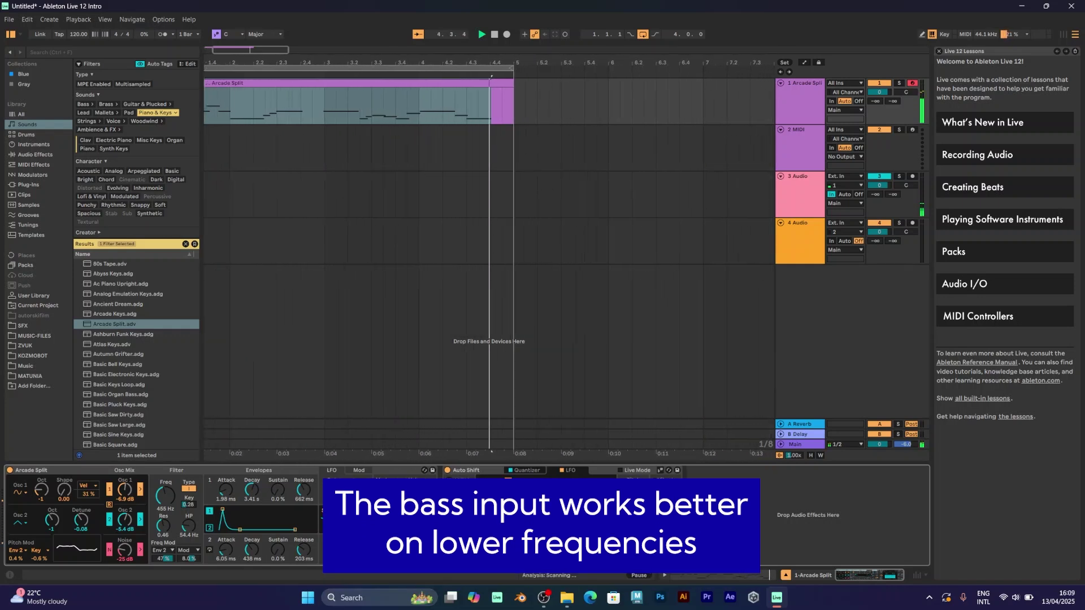
{"action": "key", "text": "space"}
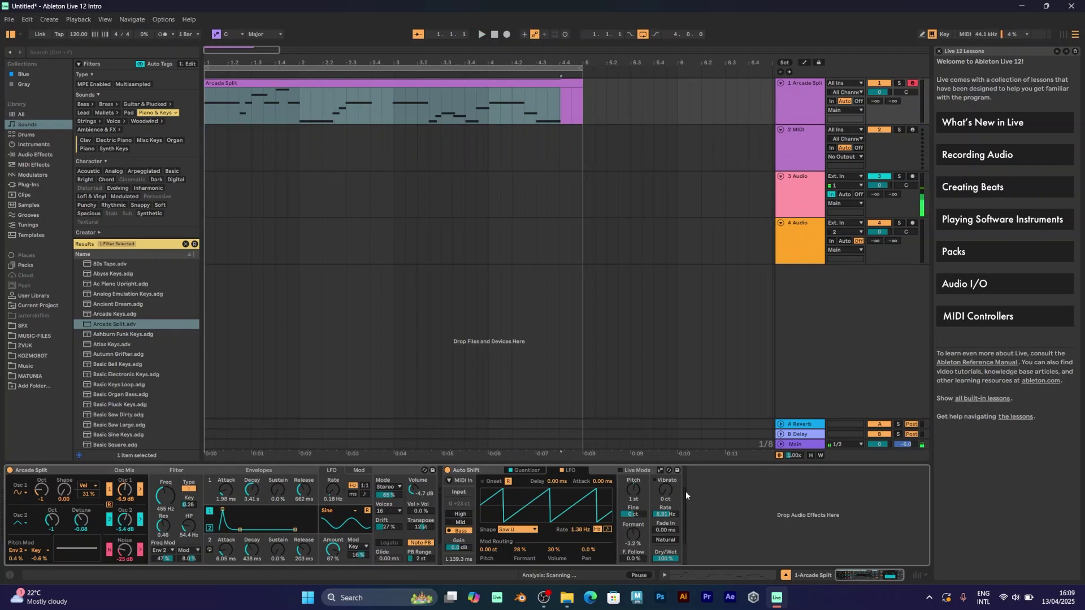
Show Auto Shift's Quantizer settings, raise the pitch to 3 st and lower Dry/Wet to 31 % during playback.
{"action": "left_click", "coordinate": [527, 470]}
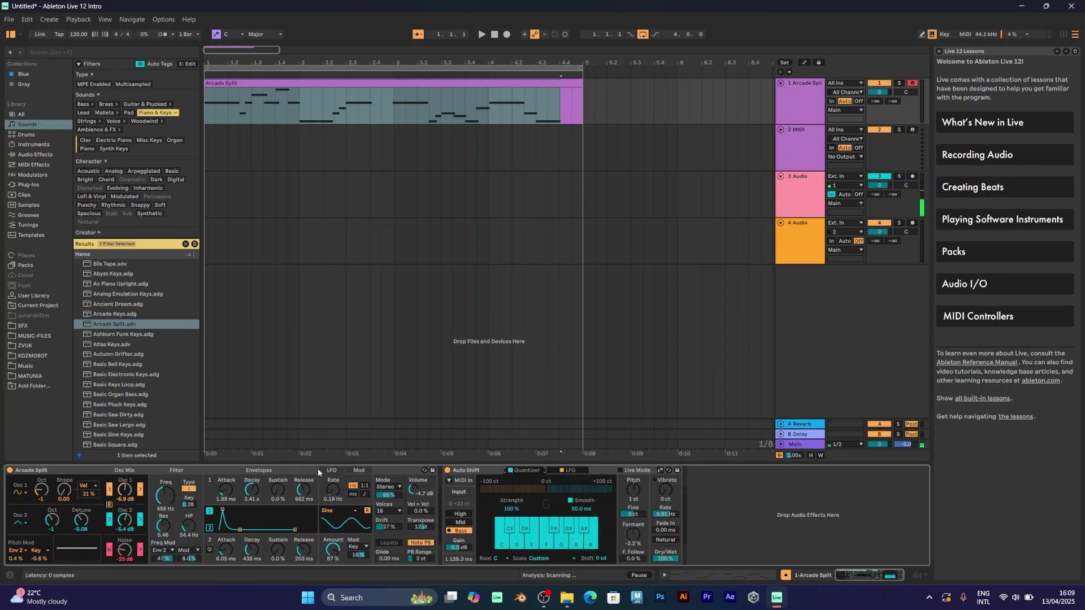
{"action": "left_click", "coordinate": [635, 489]}
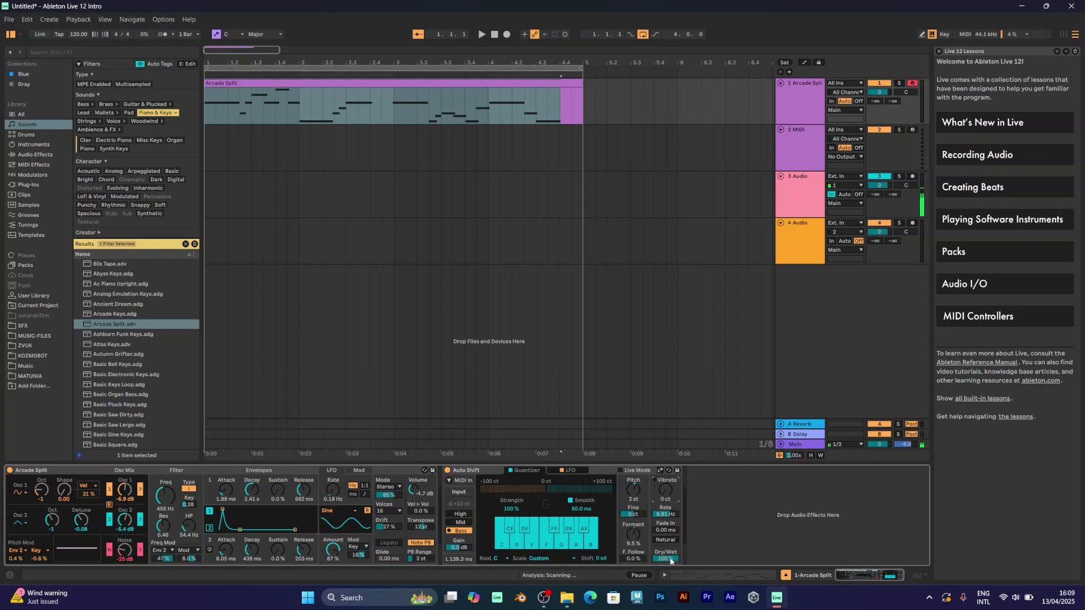
{"action": "key", "text": "space"}
{"action": "left_click_drag", "start_coordinate": [671, 561], "coordinate": [671, 575]}
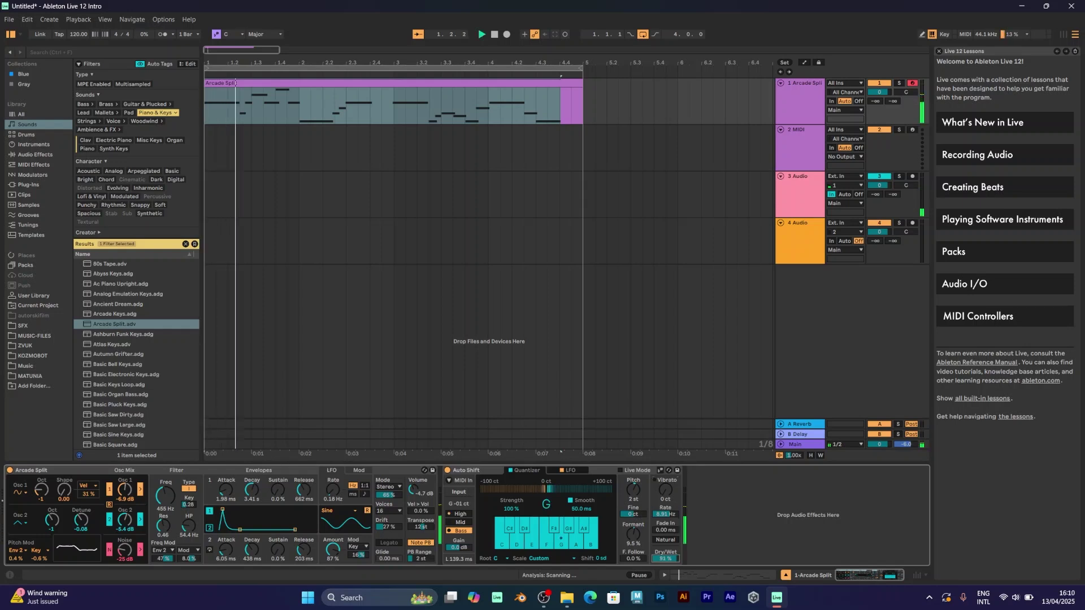
Set Auto Shift's formant to 38 %, Dry/Wet to 100 % and pitch to 0 st, then stop playback.
{"action": "left_click_drag", "start_coordinate": [622, 480], "coordinate": [623, 491]}
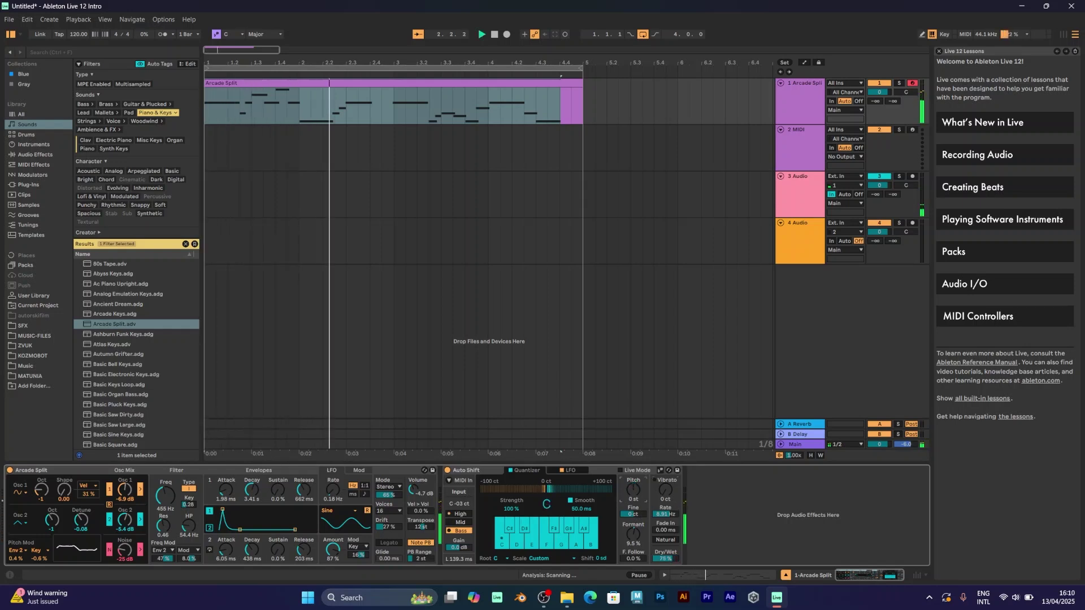
{"action": "left_click_drag", "start_coordinate": [634, 534], "coordinate": [633, 519]}
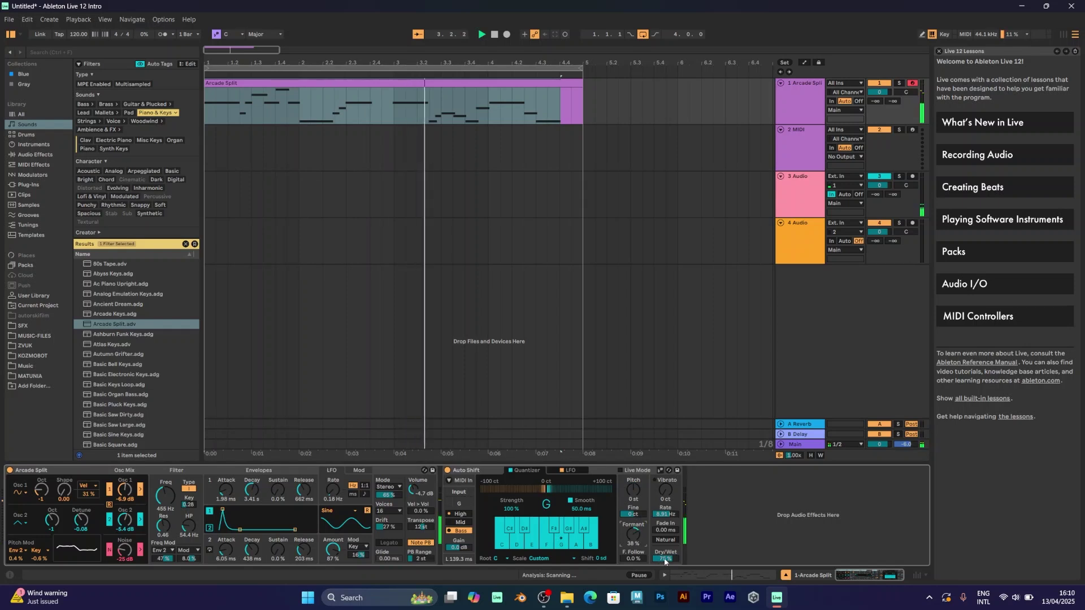
{"action": "mouse_move", "coordinate": [666, 559]}
{"action": "left_mouse_down"}
{"action": "mouse_move", "coordinate": [666, 570]}
{"action": "mouse_move", "coordinate": [665, 553]}
{"action": "left_mouse_up"}
{"action": "left_click_drag", "start_coordinate": [633, 489], "coordinate": [633, 489]}
{"action": "key", "text": "space"}
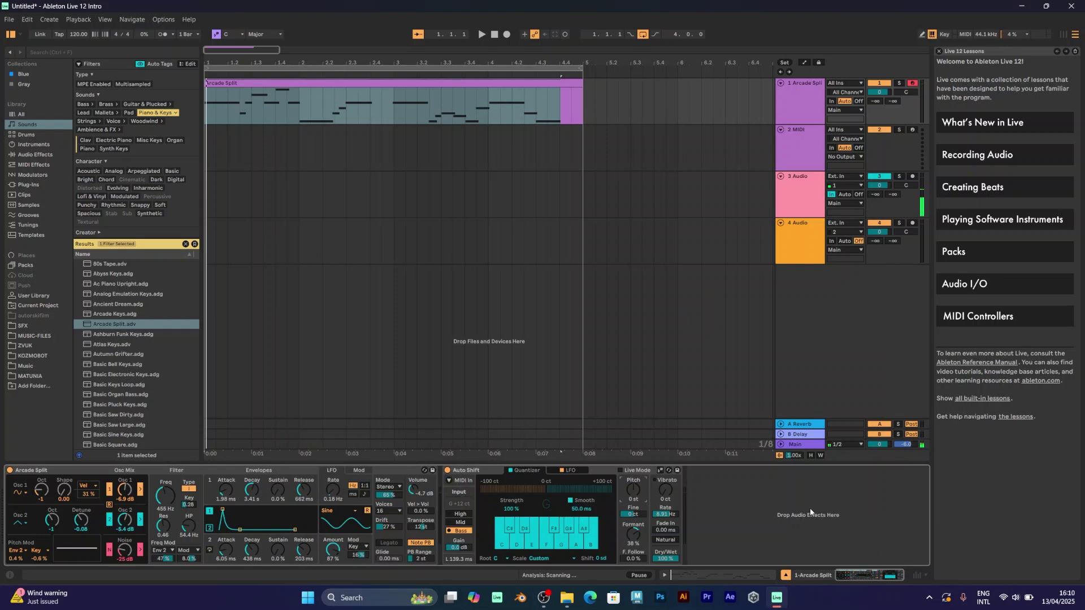
Browse the factory presets of Auto Shift among the audio effects, from Added Third to Live Mode.
{"action": "left_click", "coordinate": [27, 155]}
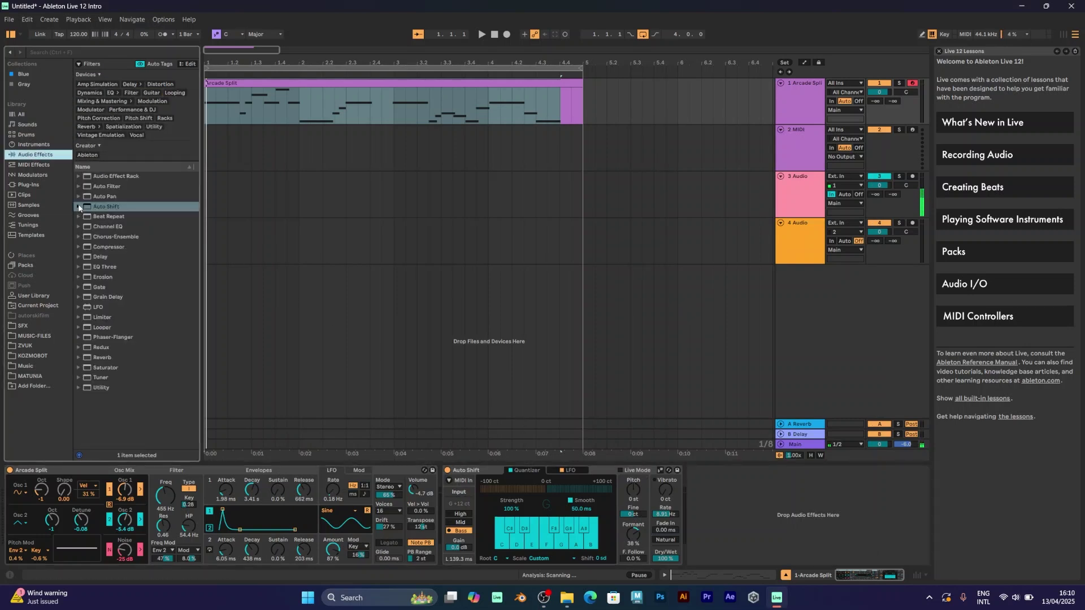
{"action": "left_click", "coordinate": [79, 207]}
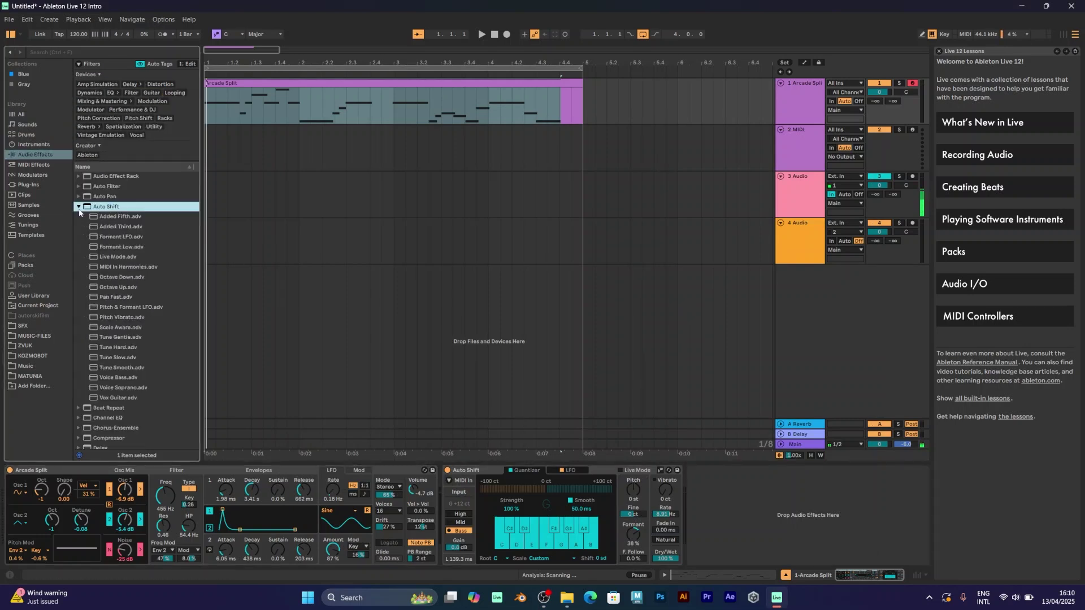
{"action": "left_click", "coordinate": [118, 226]}
{"action": "left_click", "coordinate": [124, 238]}
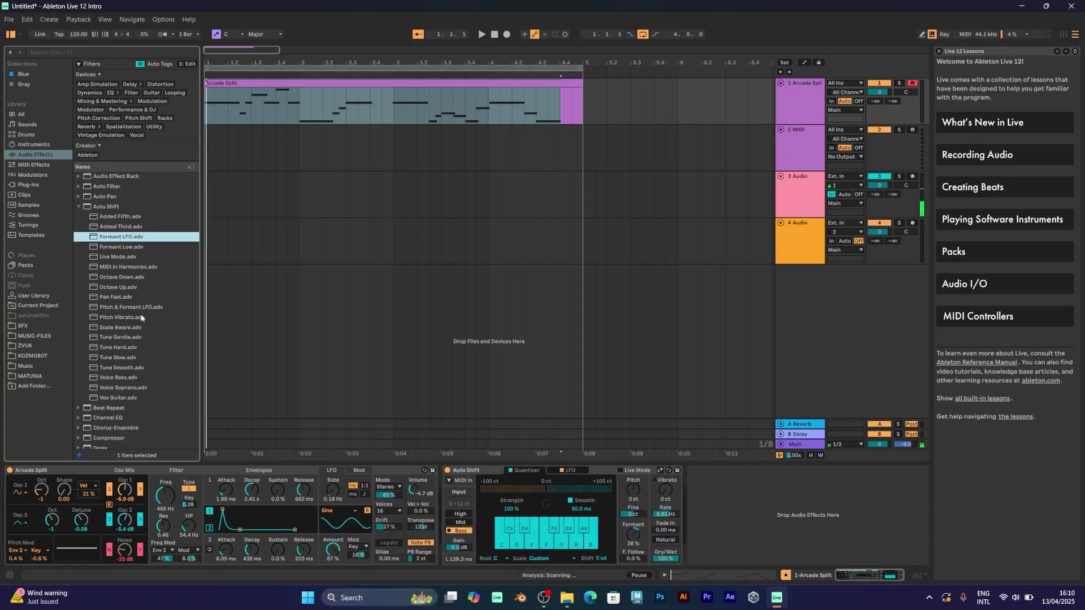
{"action": "left_click", "coordinate": [117, 269]}
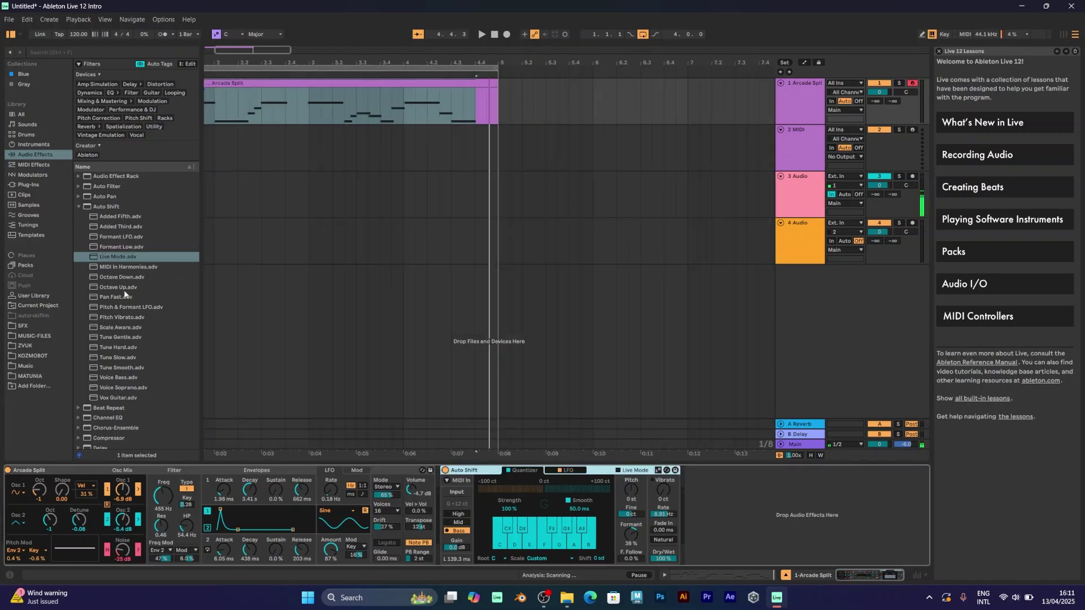
{"action": "left_click", "coordinate": [115, 247]}
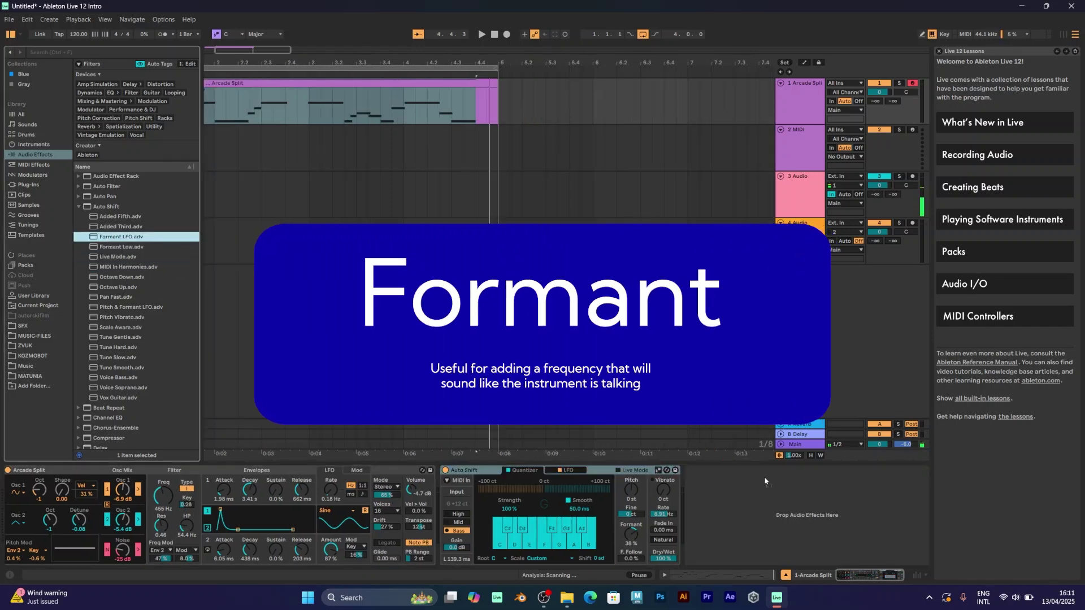
Load the Formant LFO preset after Auto Shift, bypass the original Auto Shift and audition the preset on the loop.
{"action": "double_click", "coordinate": [106, 238]}
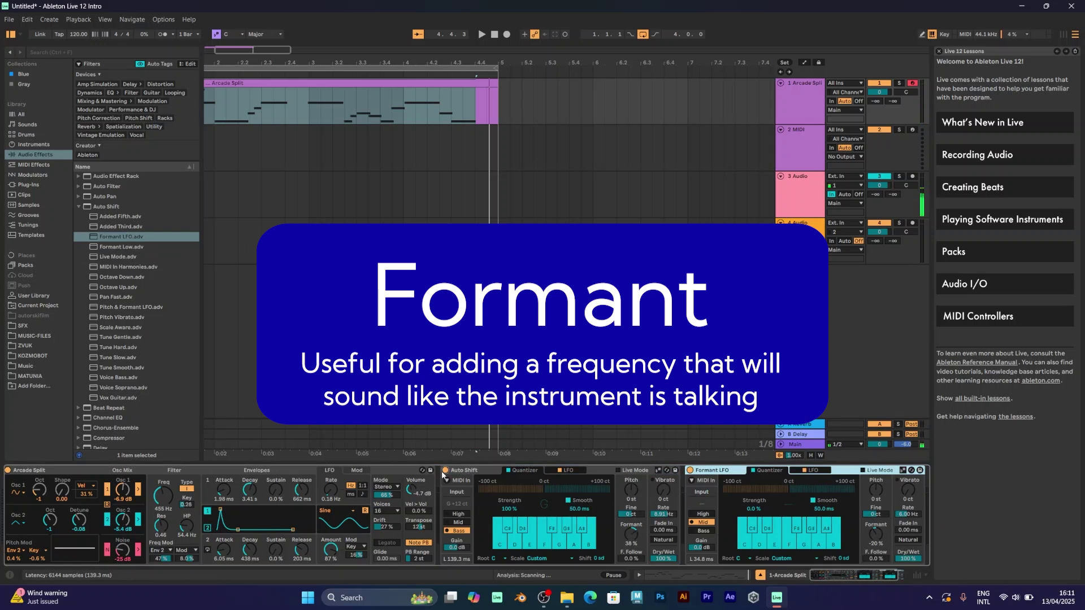
{"action": "left_click", "coordinate": [443, 470]}
{"action": "left_click", "coordinate": [822, 471]}
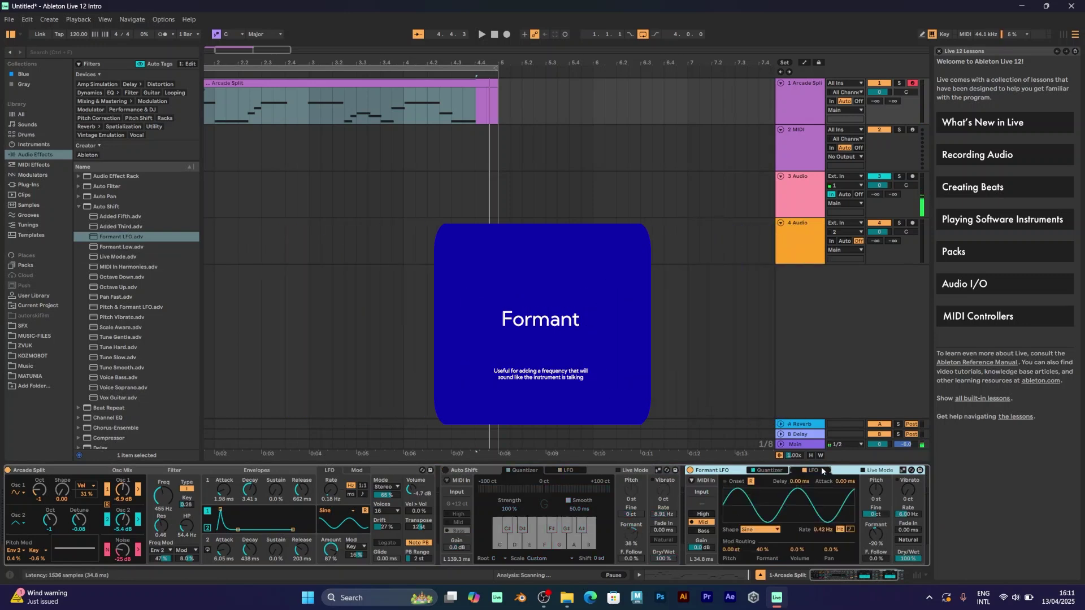
{"action": "left_click", "coordinate": [769, 472]}
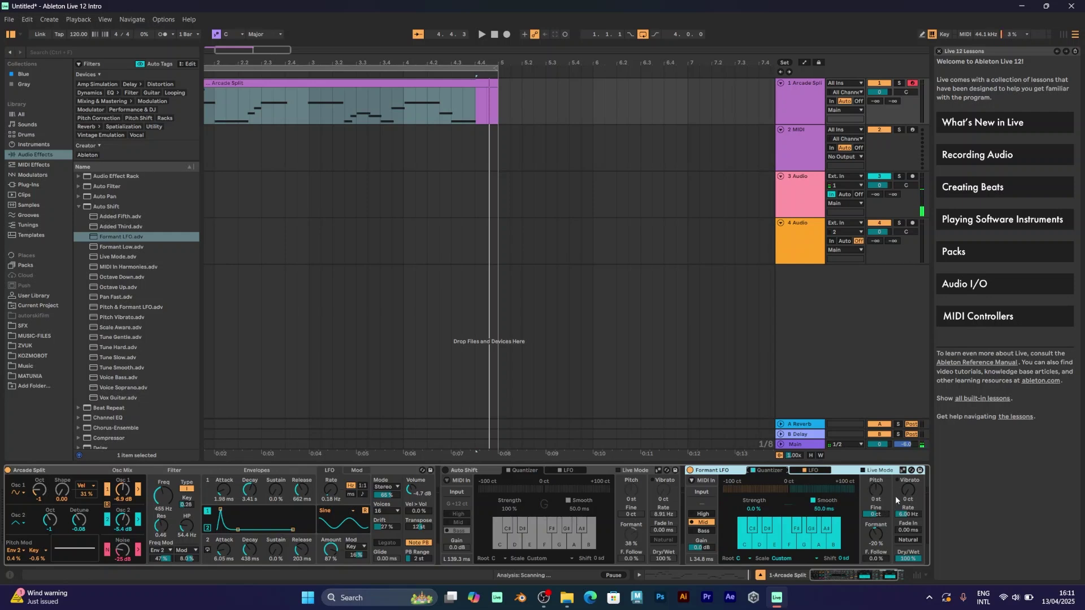
{"action": "key", "text": "space"}
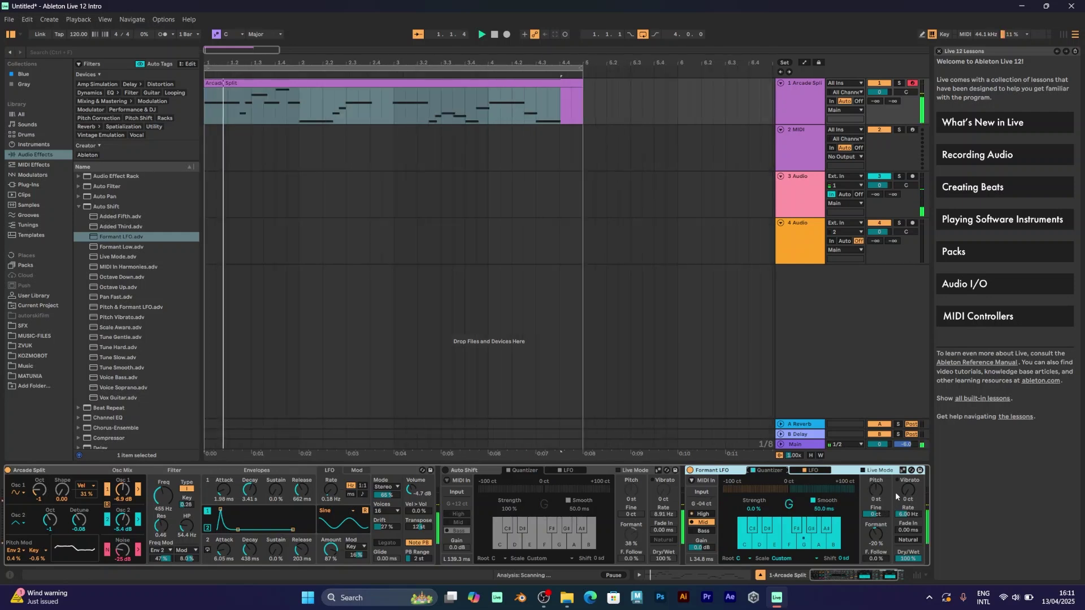
Switch the Formant LFO preset's LFO off and on again, and set its volume modulation to 7.8 %.
{"action": "left_click", "coordinate": [809, 471]}
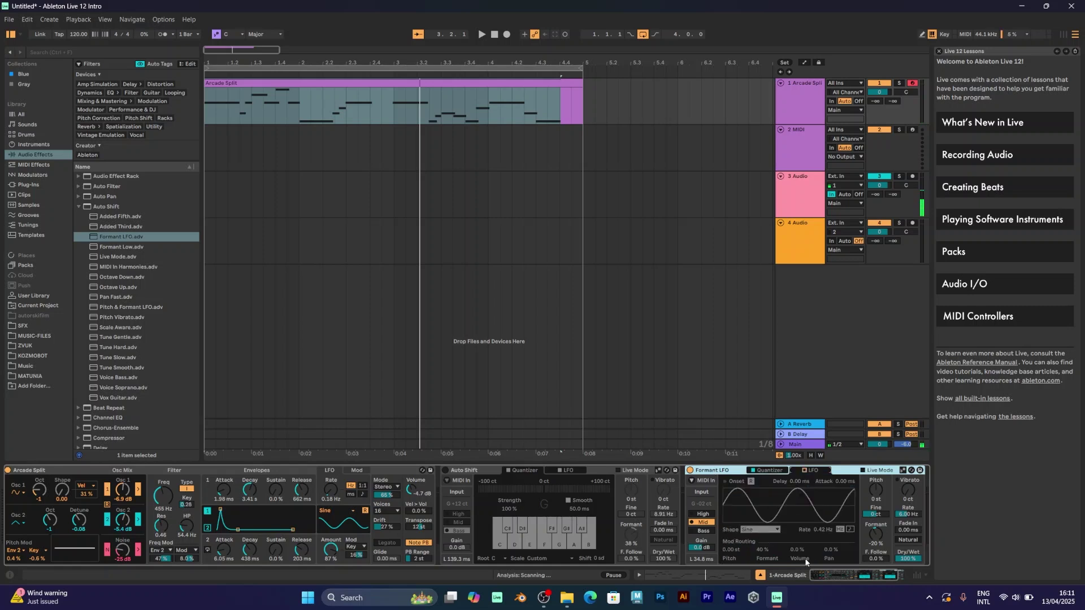
{"action": "left_click", "coordinate": [805, 470]}
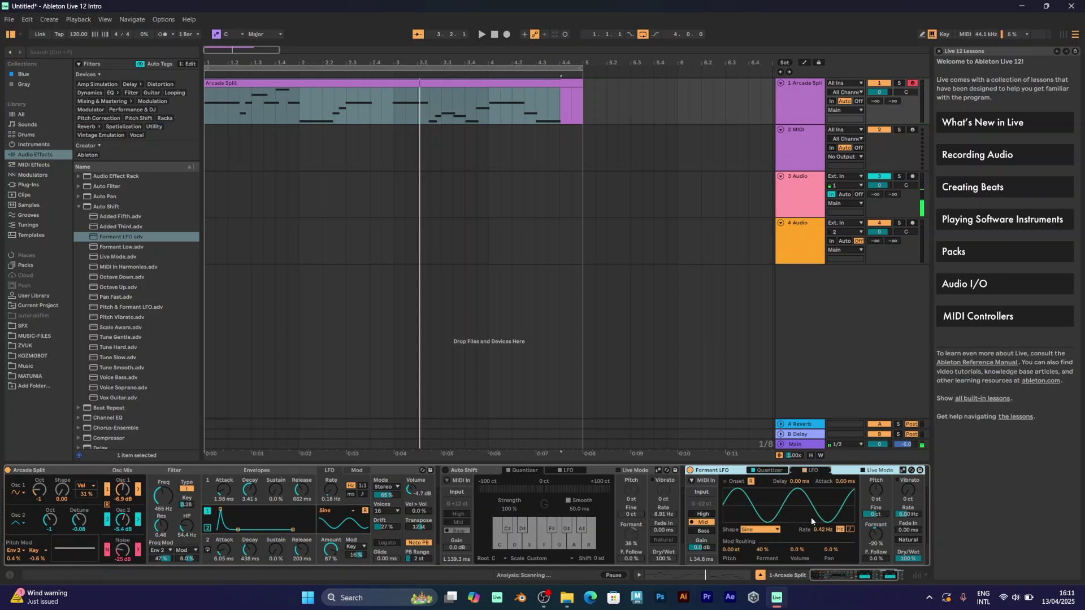
{"action": "left_click_drag", "start_coordinate": [796, 551], "coordinate": [796, 544]}
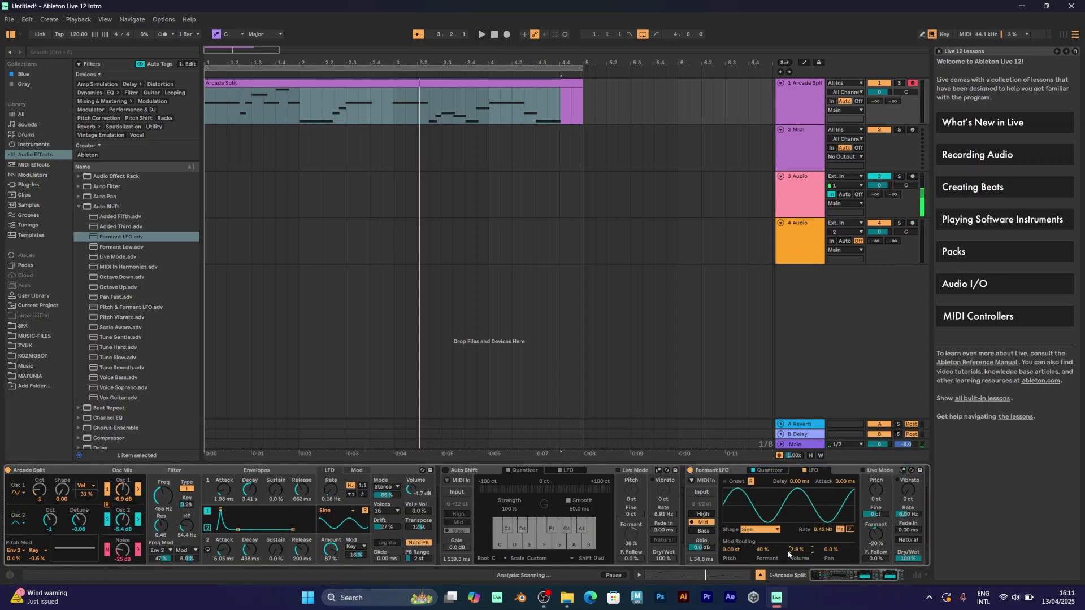
Delete the Formant LFO device from the Arcade Split track and reactivate the original Auto Shift.
{"action": "left_click", "coordinate": [713, 471]}
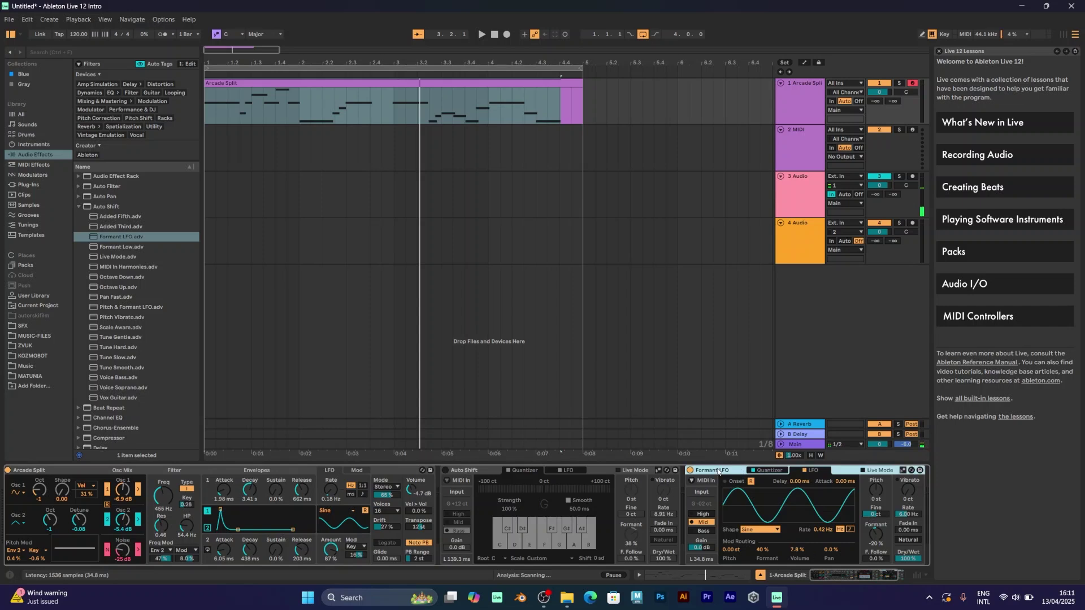
{"action": "key", "text": "Delete"}
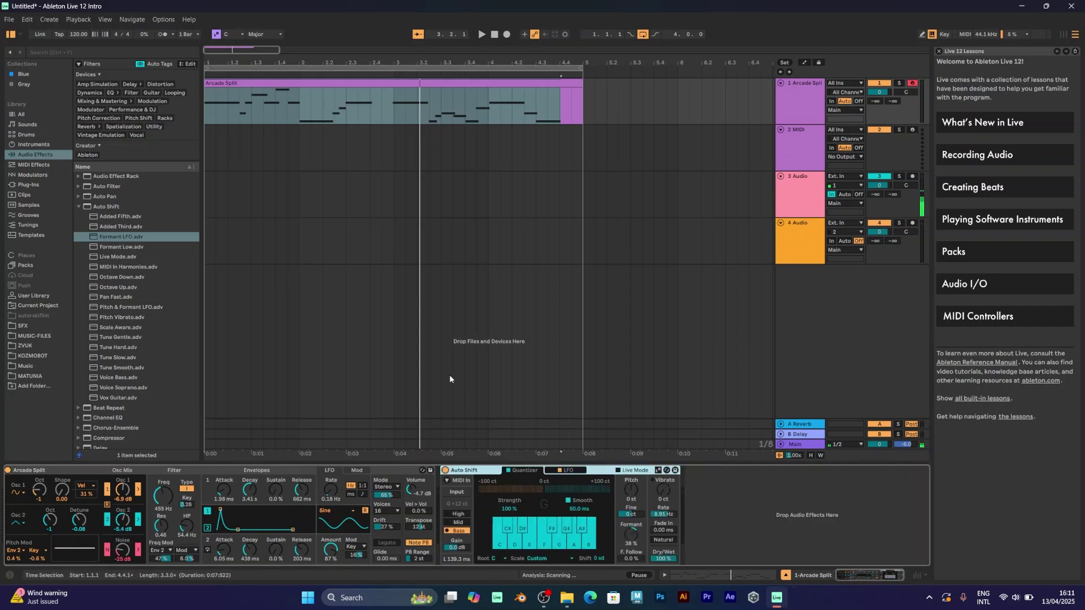
{"action": "left_click", "coordinate": [450, 298]}
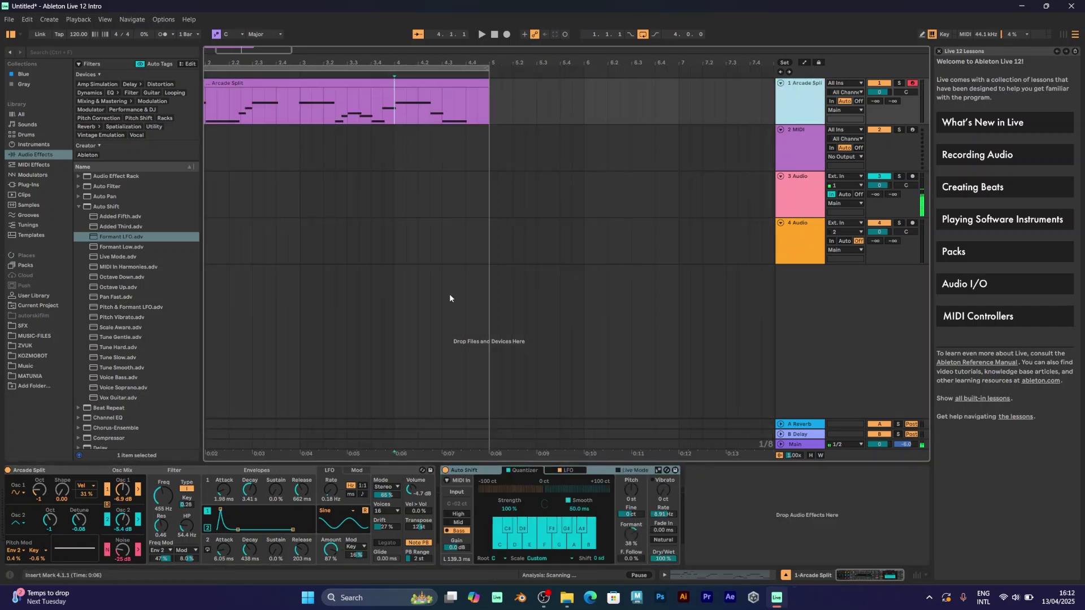